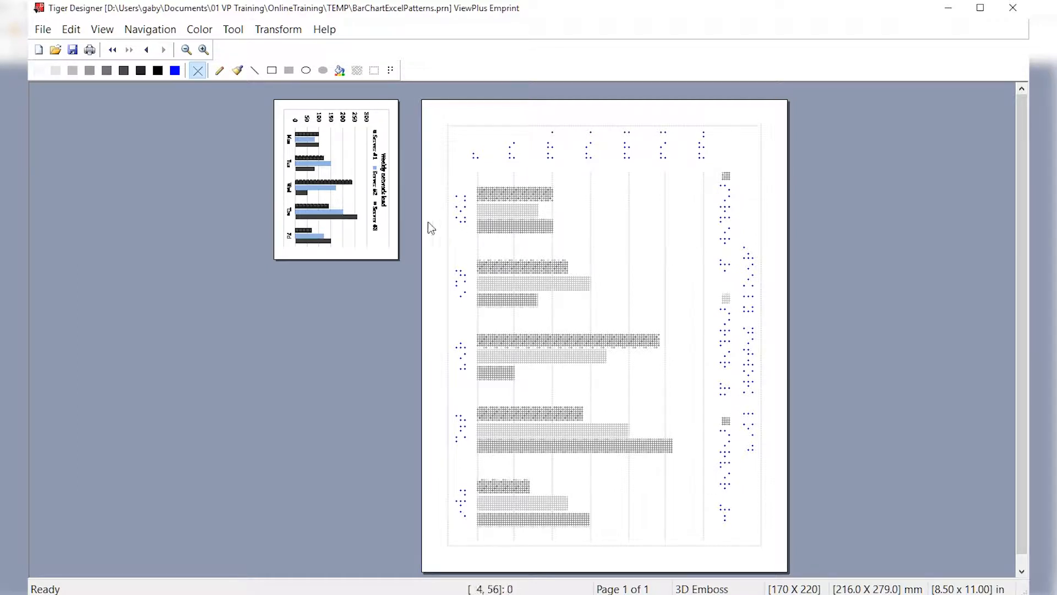
# Step: Fill Monday's Server #2 bar in the 3D emboss page with Pattern 1 in black using Pattern Fill
pyautogui.click(378, 221)
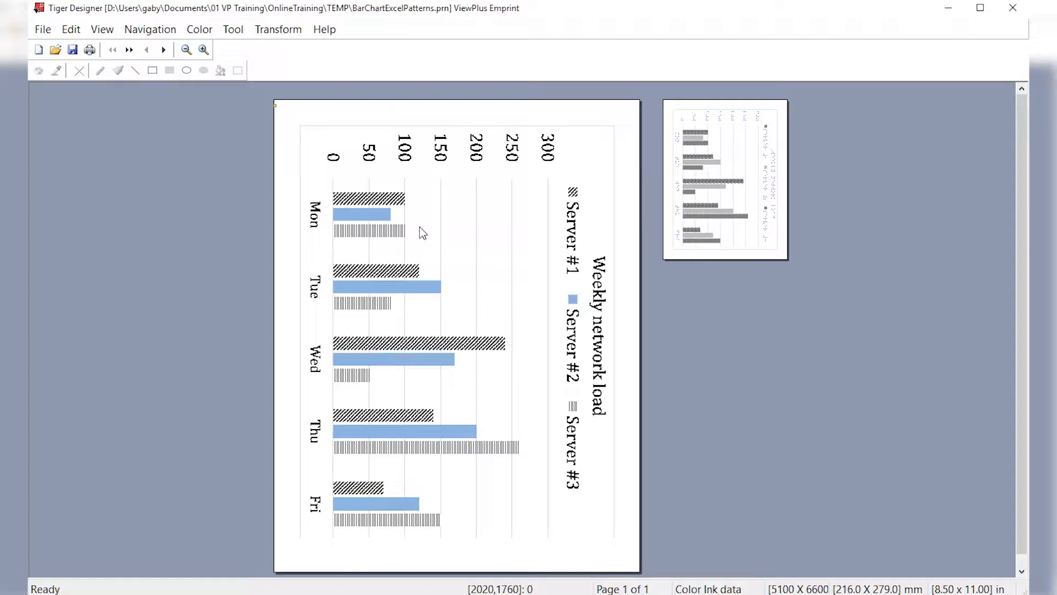
pyautogui.click(681, 172)
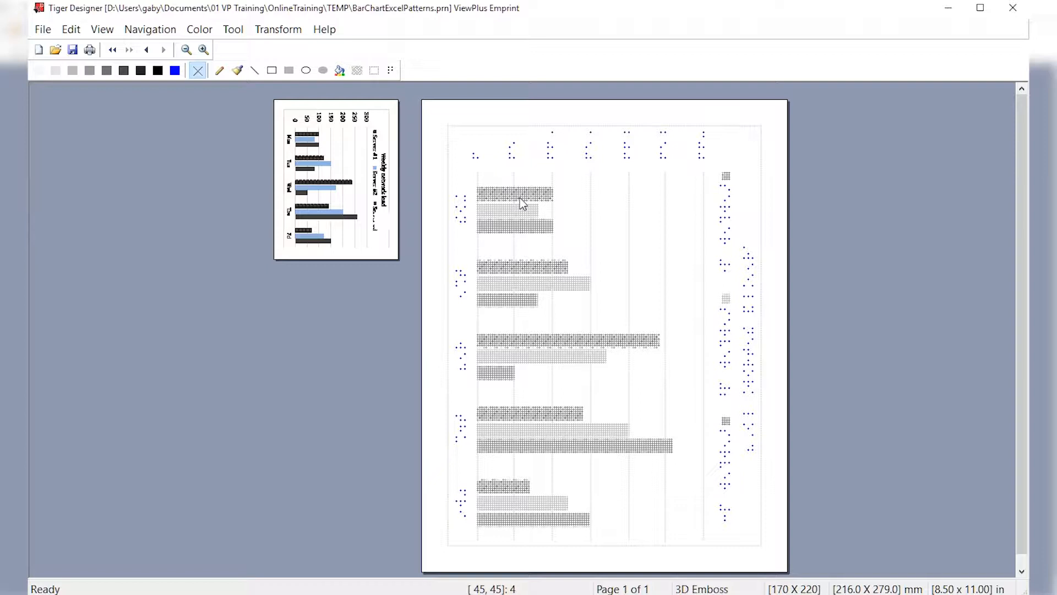
pyautogui.click(238, 32)
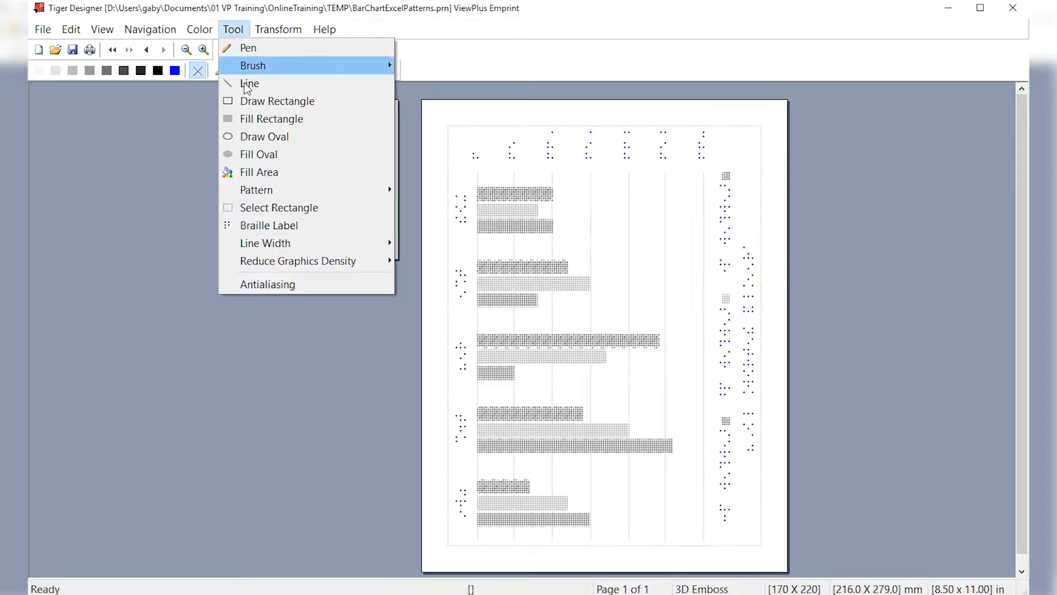
pyautogui.moveTo(257, 192)
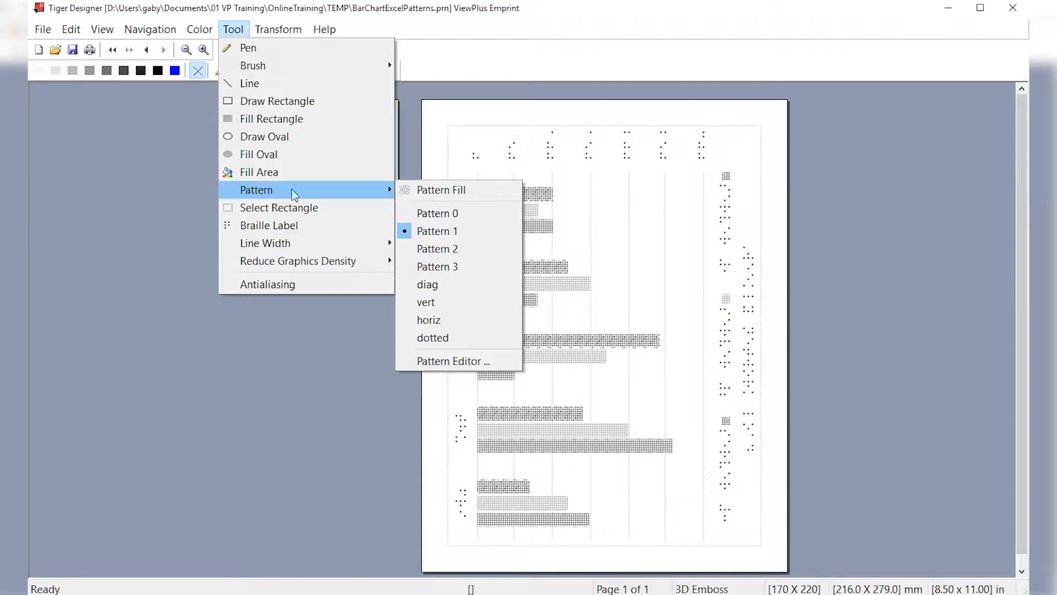
pyautogui.click(453, 200)
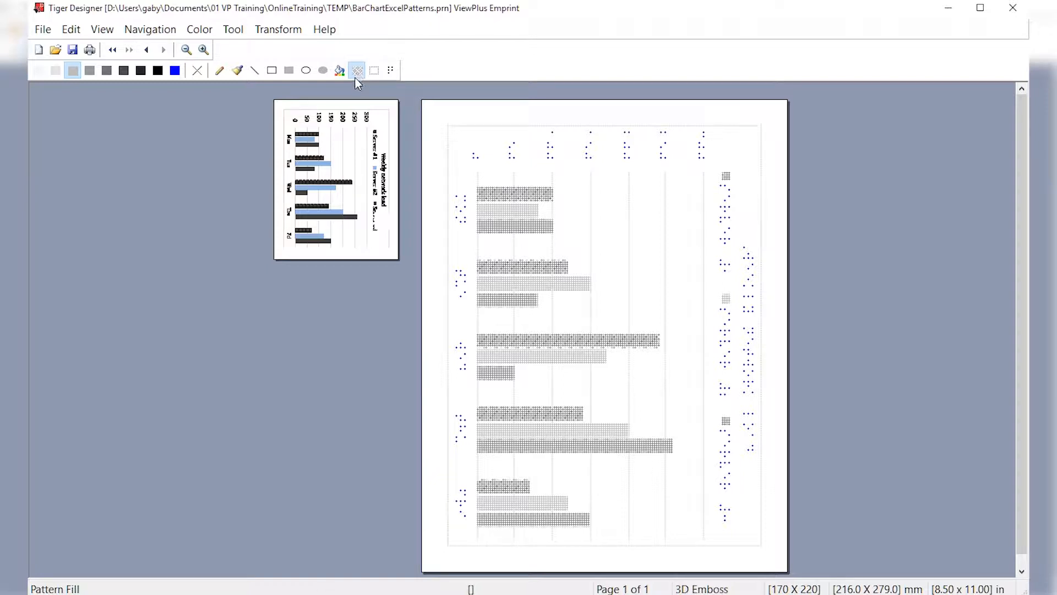
pyautogui.click(158, 70)
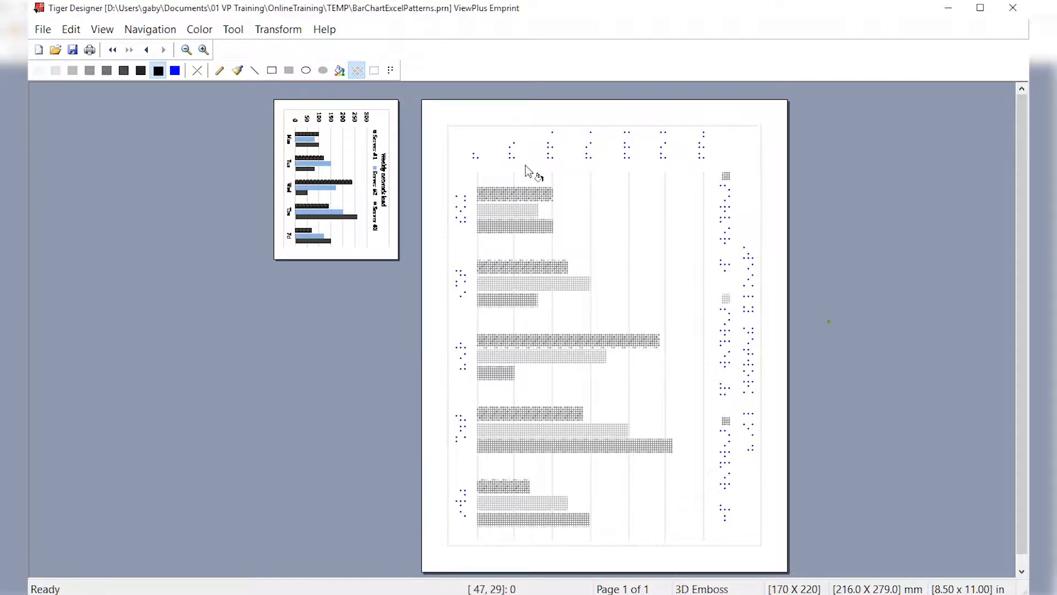
pyautogui.click(512, 213)
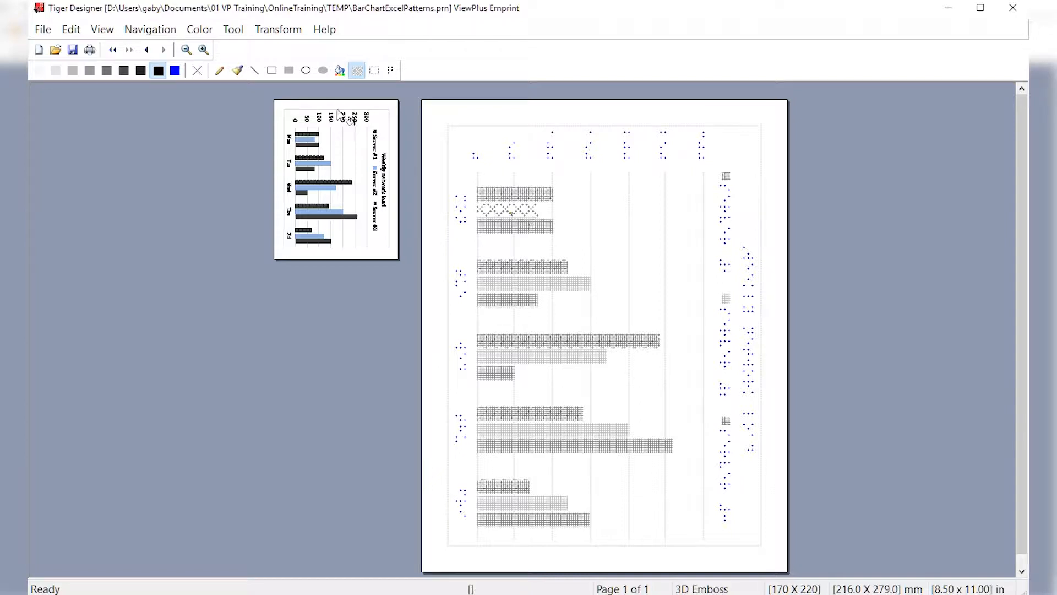
# Step: Fill the first empty grid cell between the Monday and Tuesday bars with the dotted pattern
pyautogui.click(234, 29)
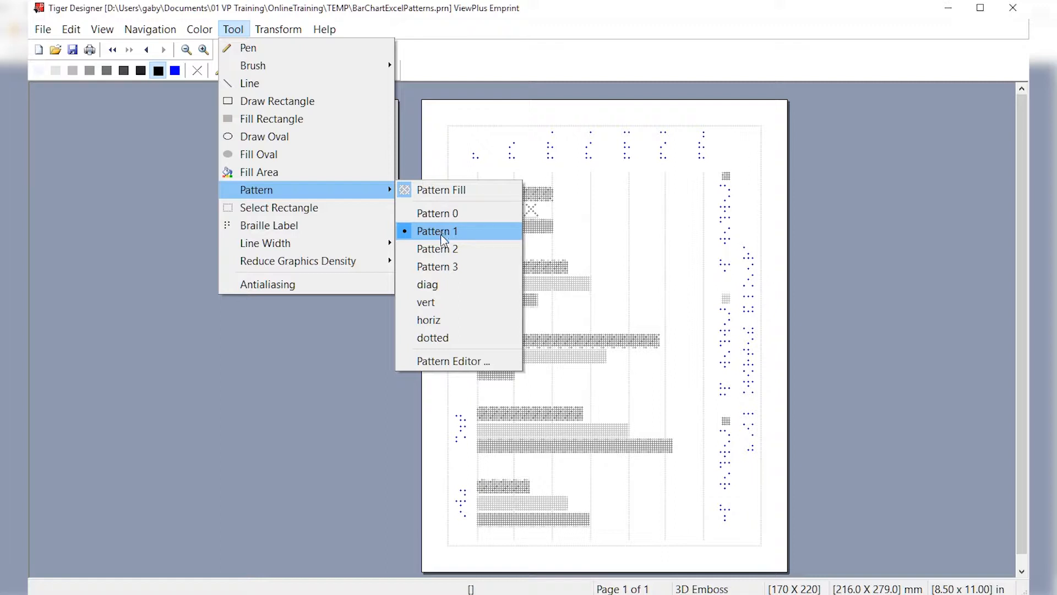
pyautogui.click(433, 338)
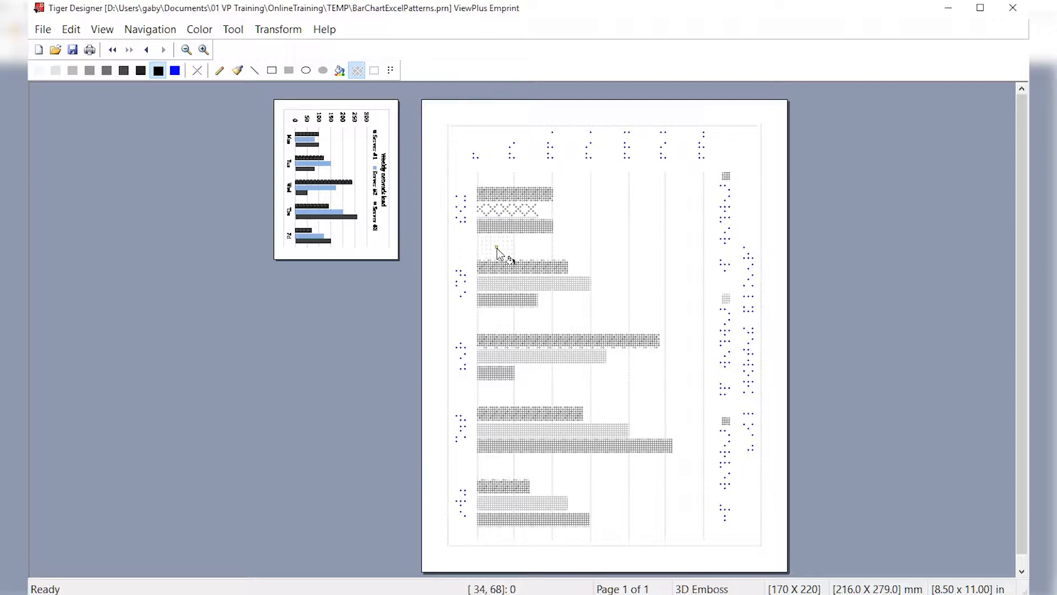
# Step: Undo the dotted fill below Monday's bars and the Pattern 1 fill on Monday's Server #2 bar
pyautogui.click(77, 32)
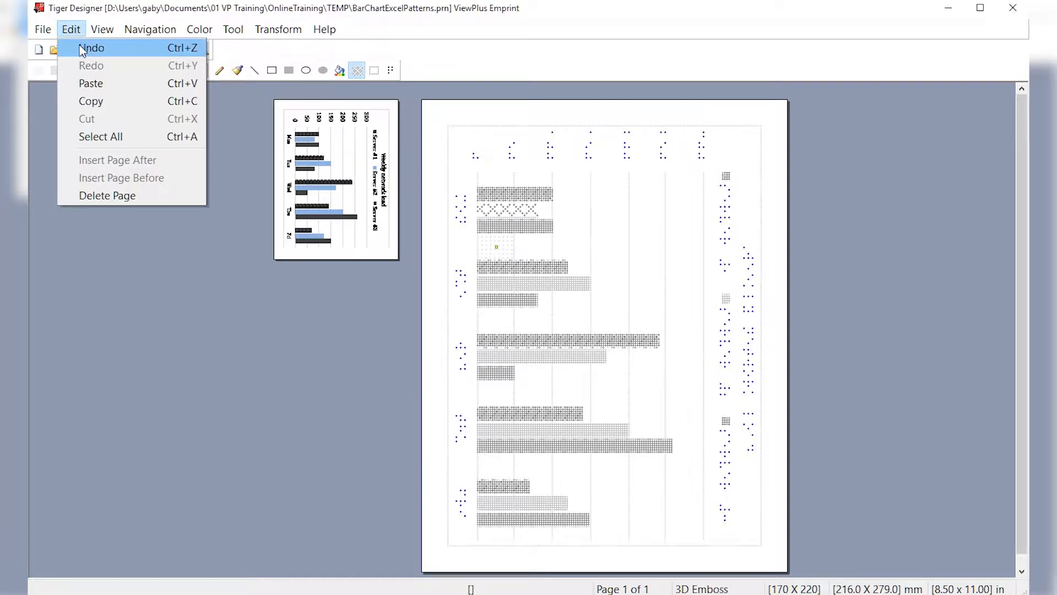
pyautogui.click(80, 48)
pyautogui.click(70, 29)
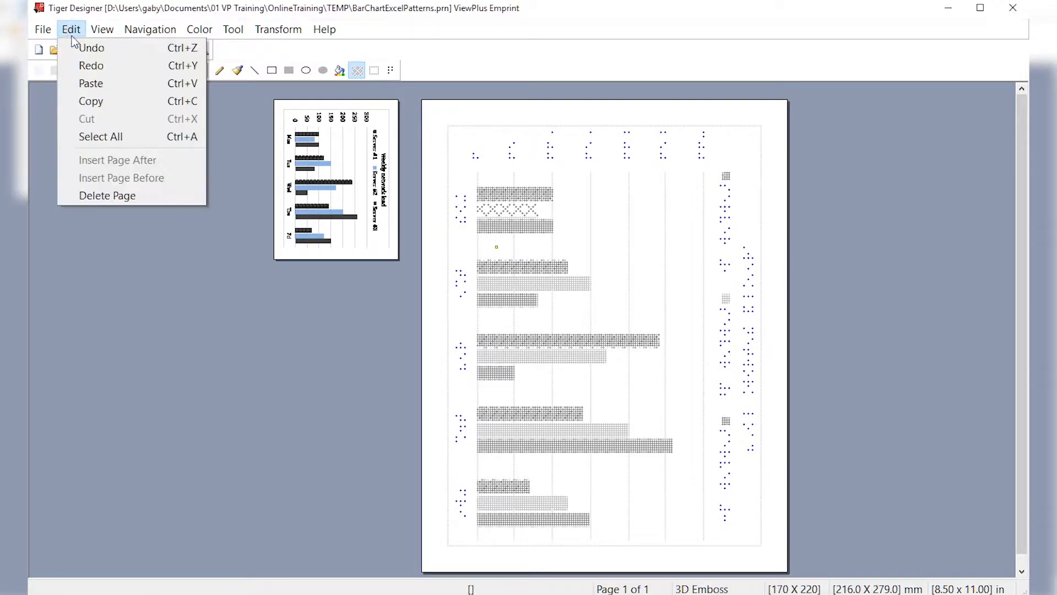
pyautogui.click(165, 54)
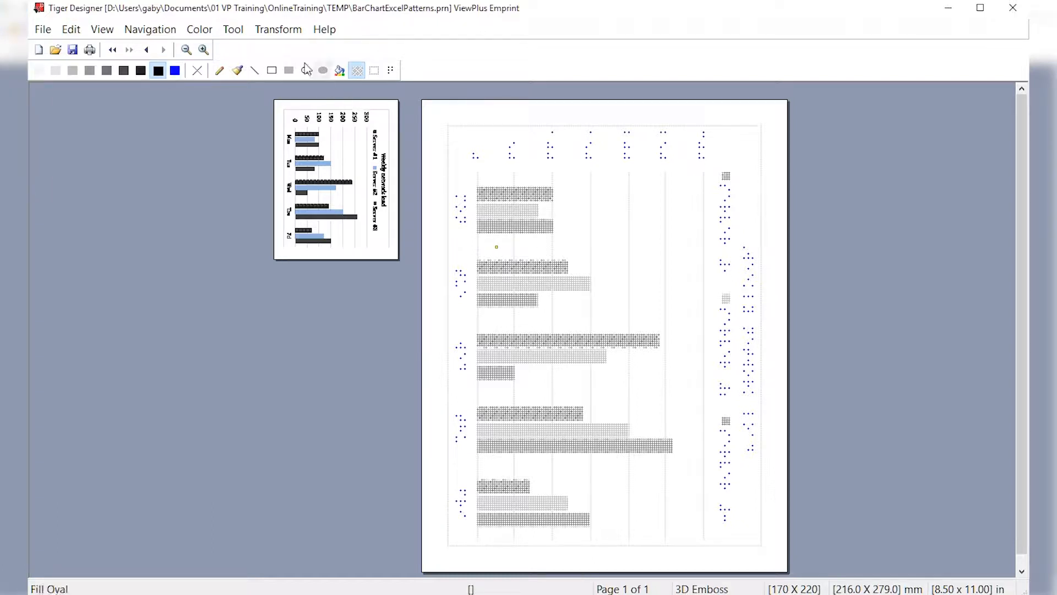
# Step: Add a new 5 x 5 pattern named Test in the Pattern Editor
pyautogui.click(241, 32)
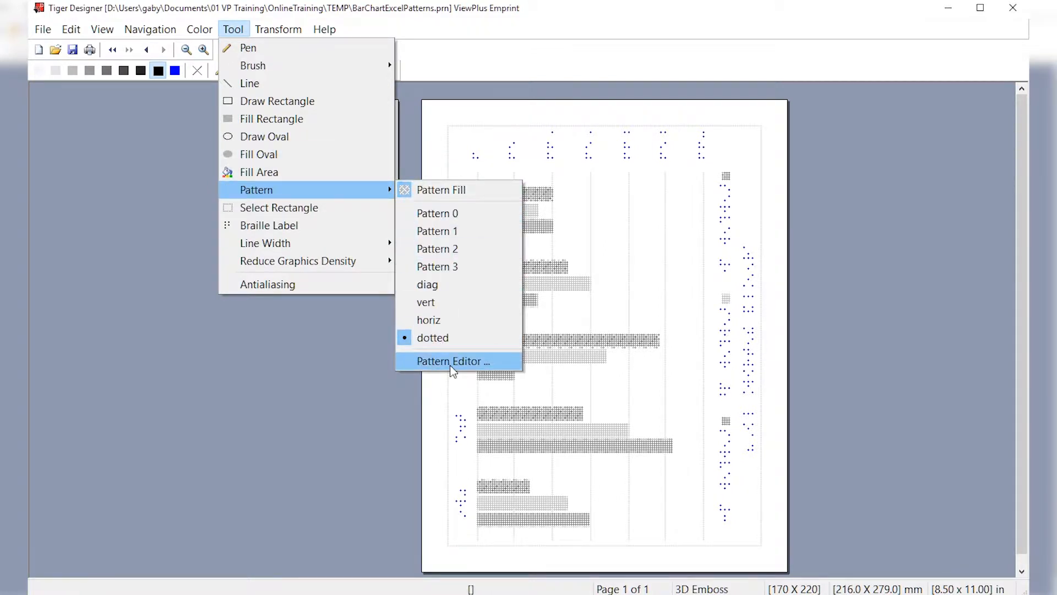
pyautogui.click(451, 362)
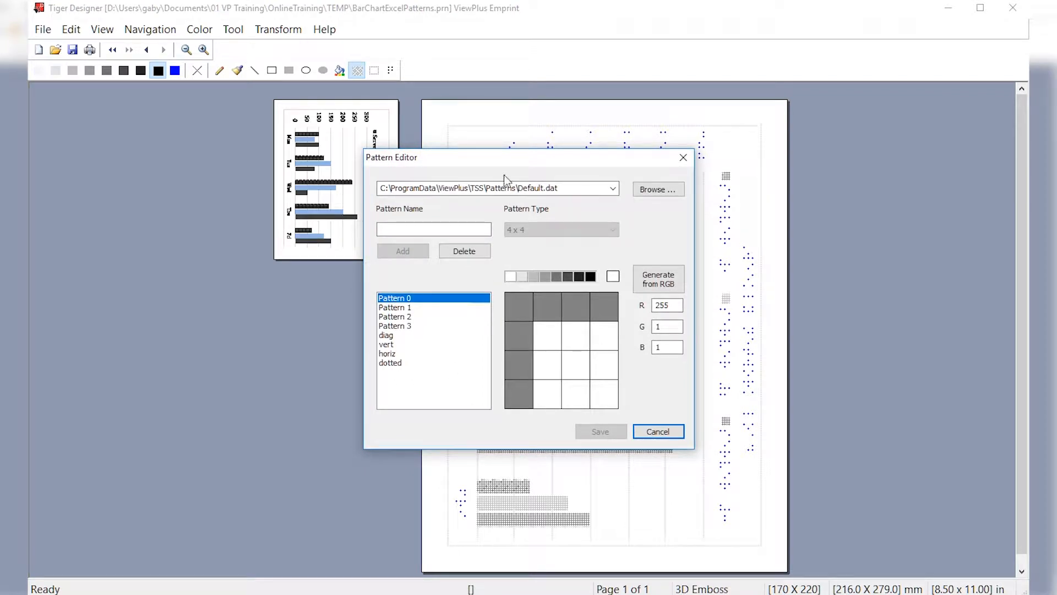
pyautogui.moveTo(518, 156); pyautogui.dragTo(586, 134)
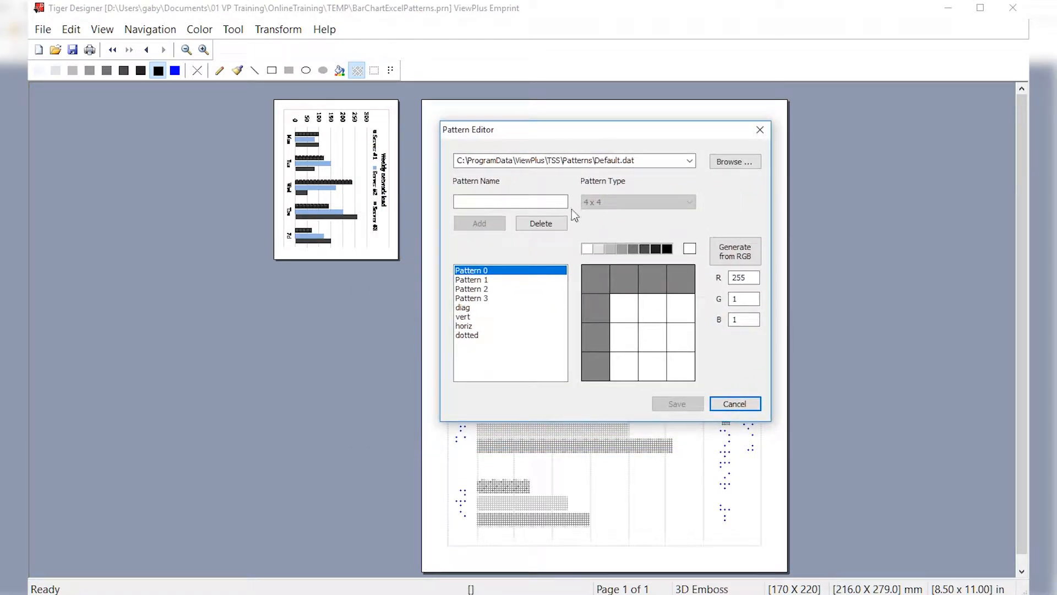
pyautogui.click(521, 201)
pyautogui.write('Test')
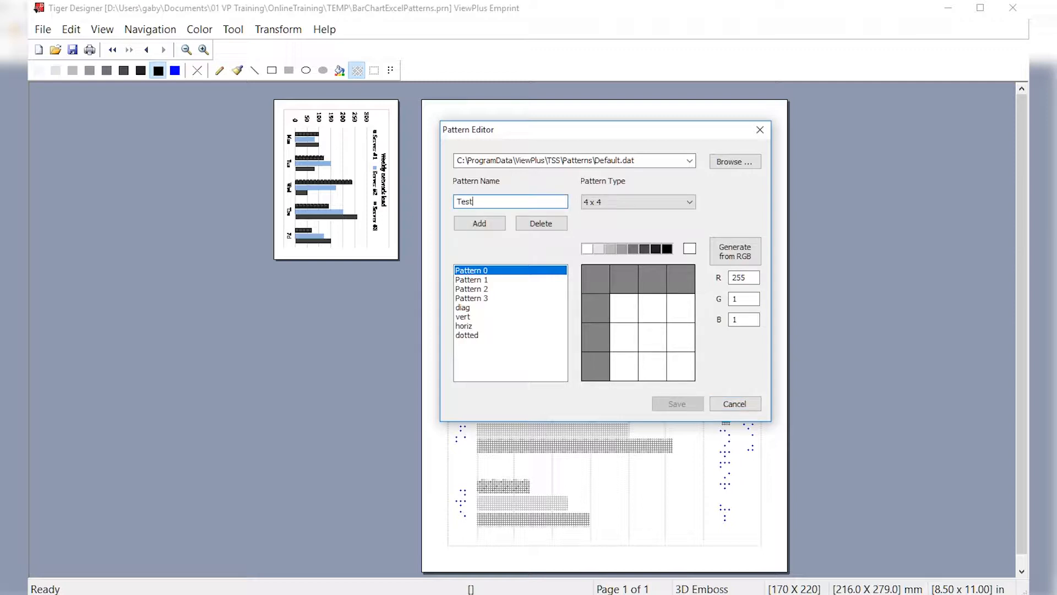
pyautogui.click(619, 202)
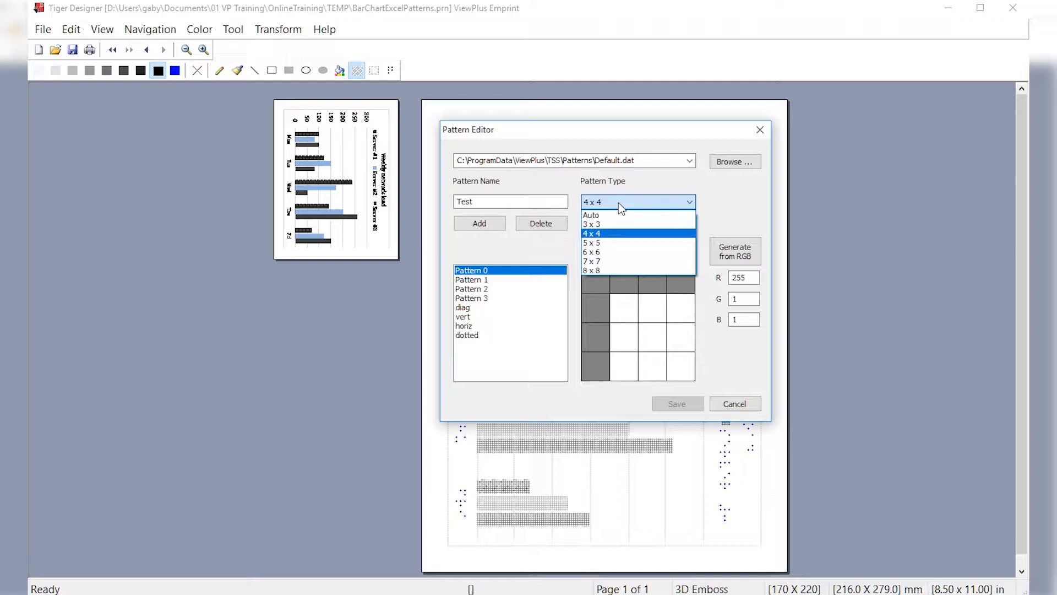
pyautogui.click(614, 247)
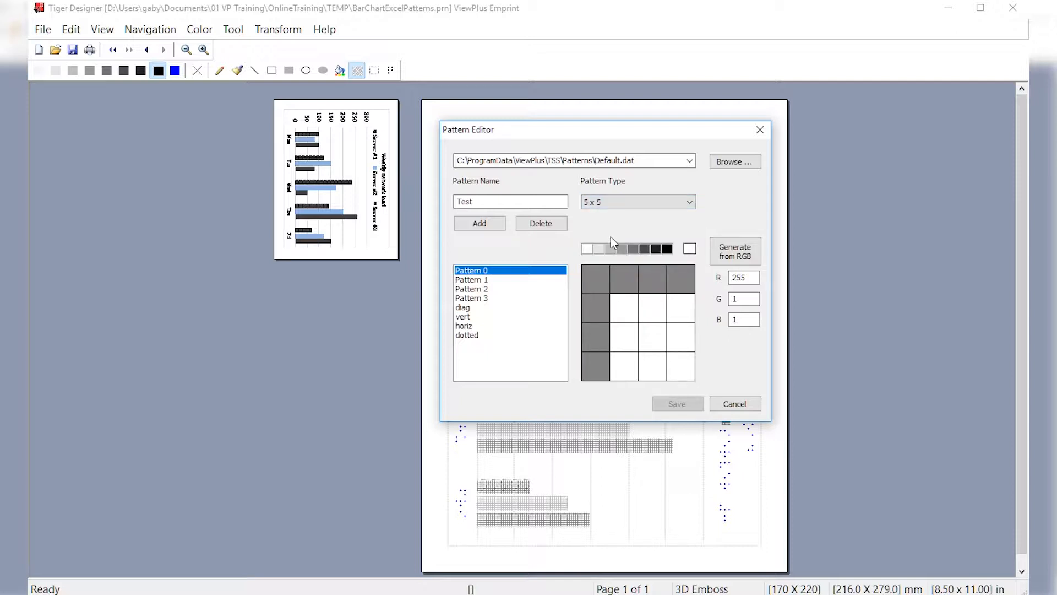
pyautogui.click(477, 224)
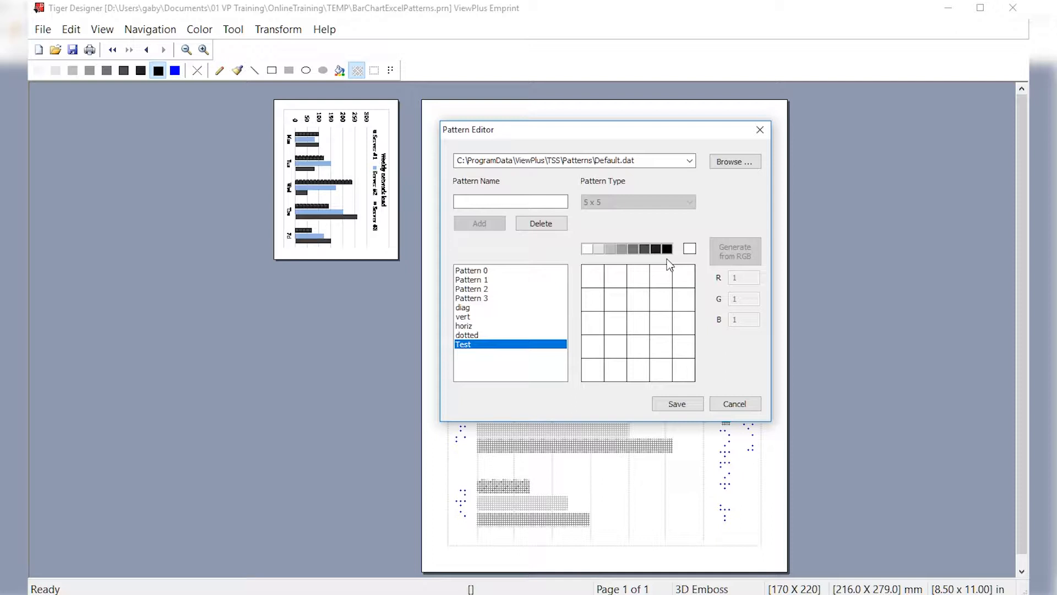
# Step: Design the Test pattern as a rising diagonal of alternating medium grey and light grey cells, and save it
pyautogui.click(634, 249)
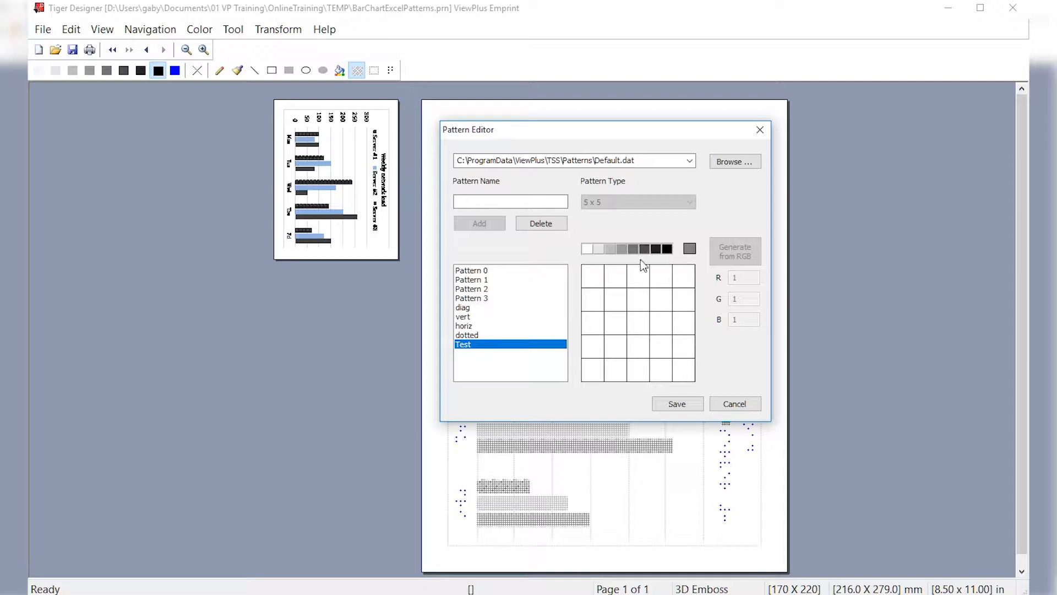
pyautogui.click(589, 374)
pyautogui.click(612, 337)
pyautogui.click(683, 278)
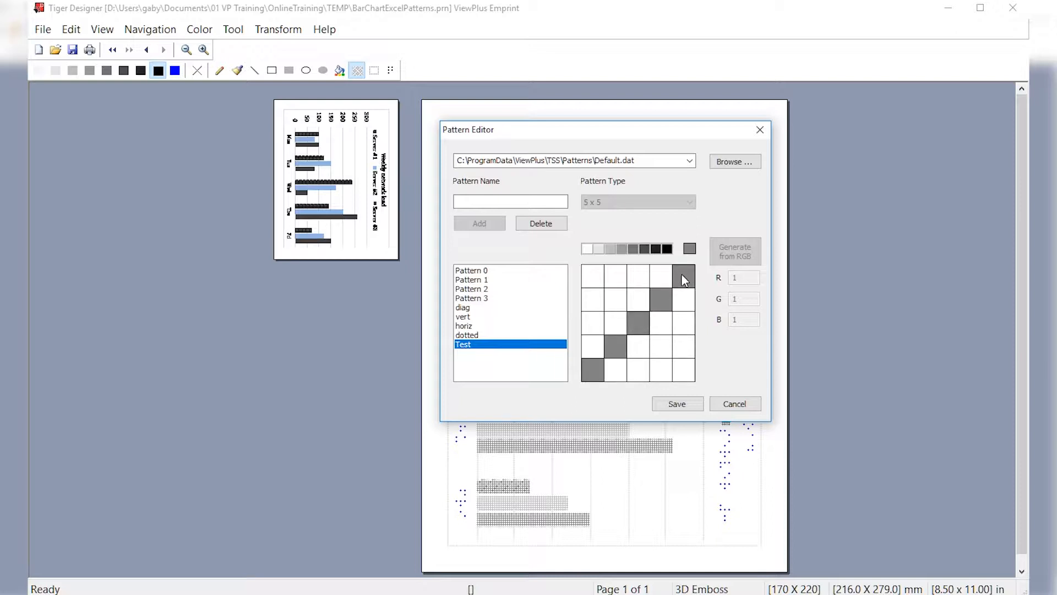
pyautogui.click(609, 248)
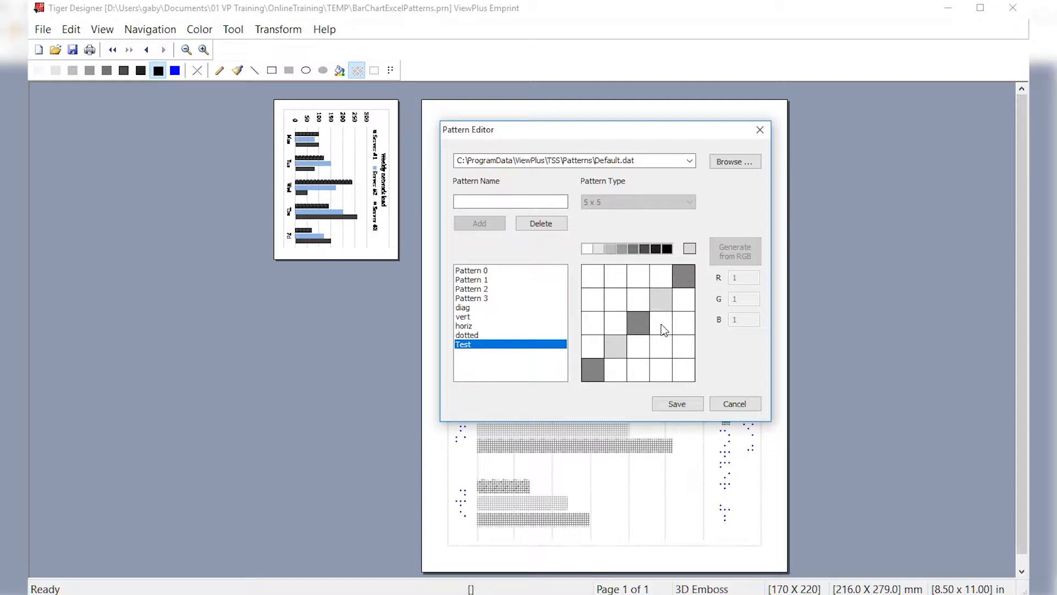
pyautogui.click(686, 406)
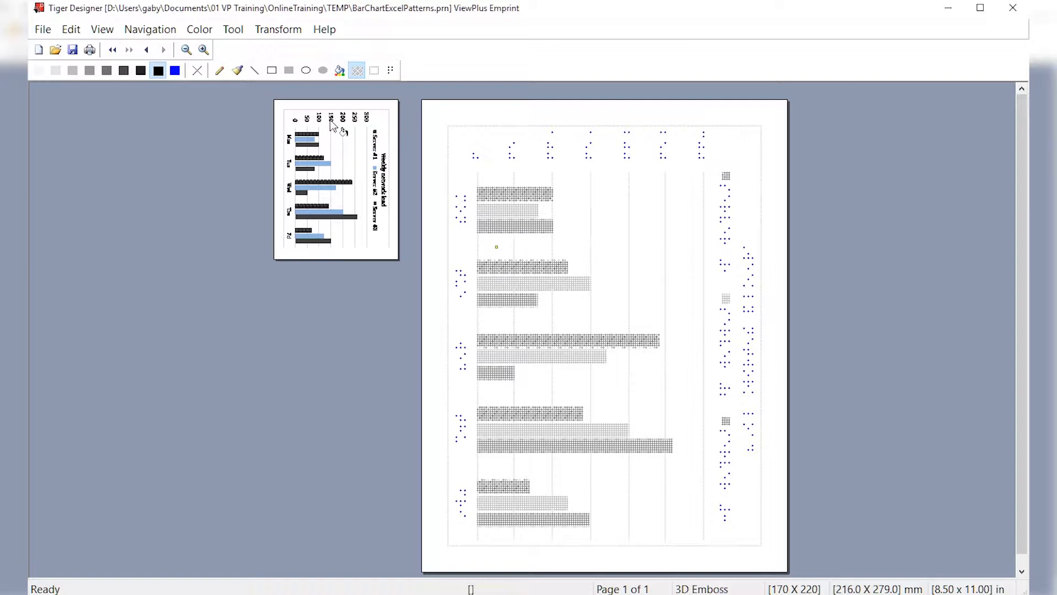
# Step: Fill the first two empty grid cells between the Monday and Tuesday bars with the Test pattern
pyautogui.click(242, 29)
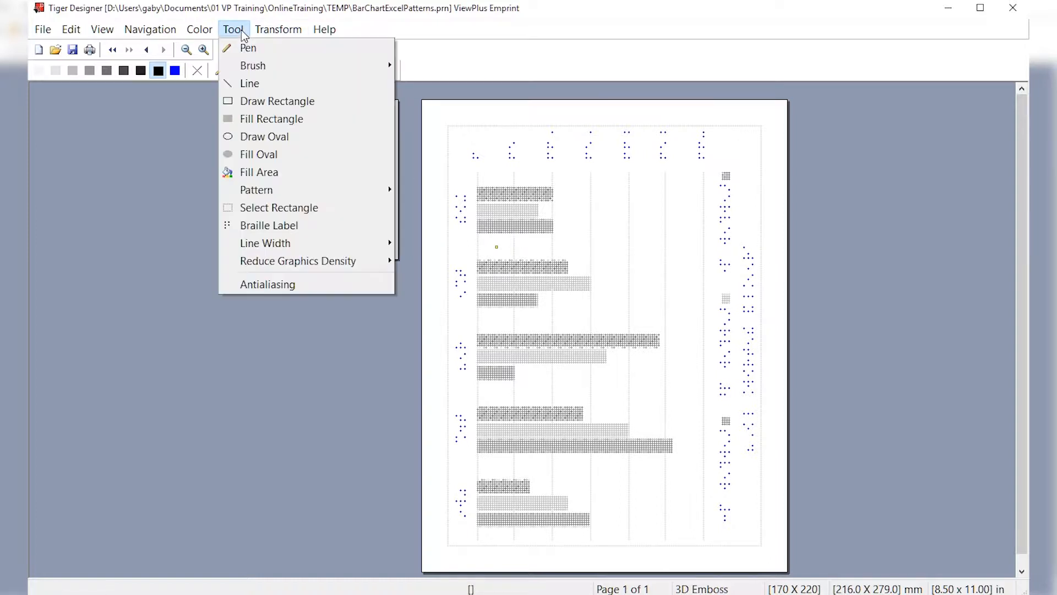
pyautogui.moveTo(267, 191)
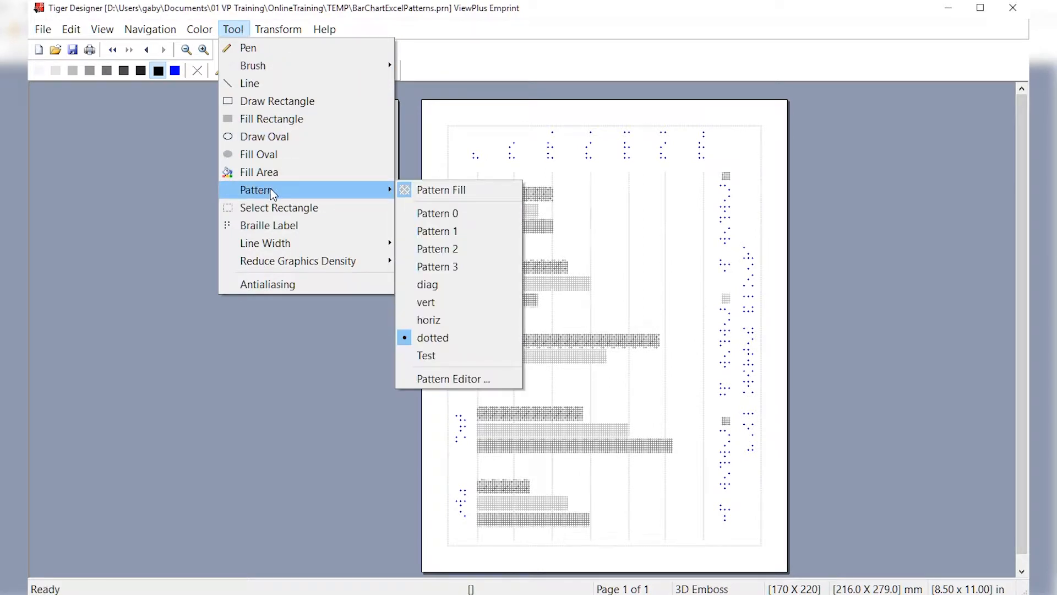
pyautogui.click(428, 355)
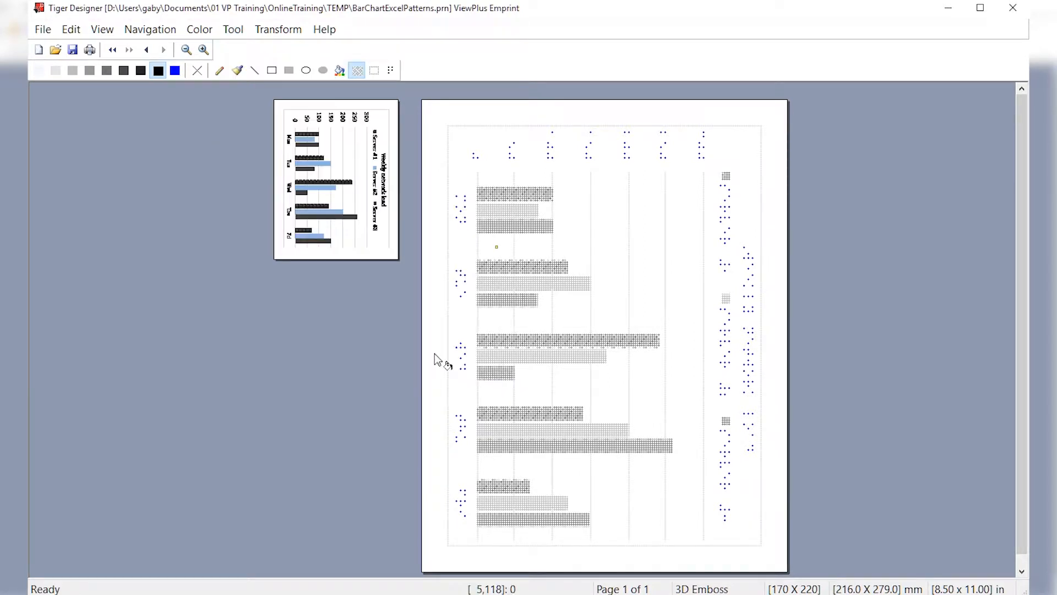
pyautogui.click(531, 252)
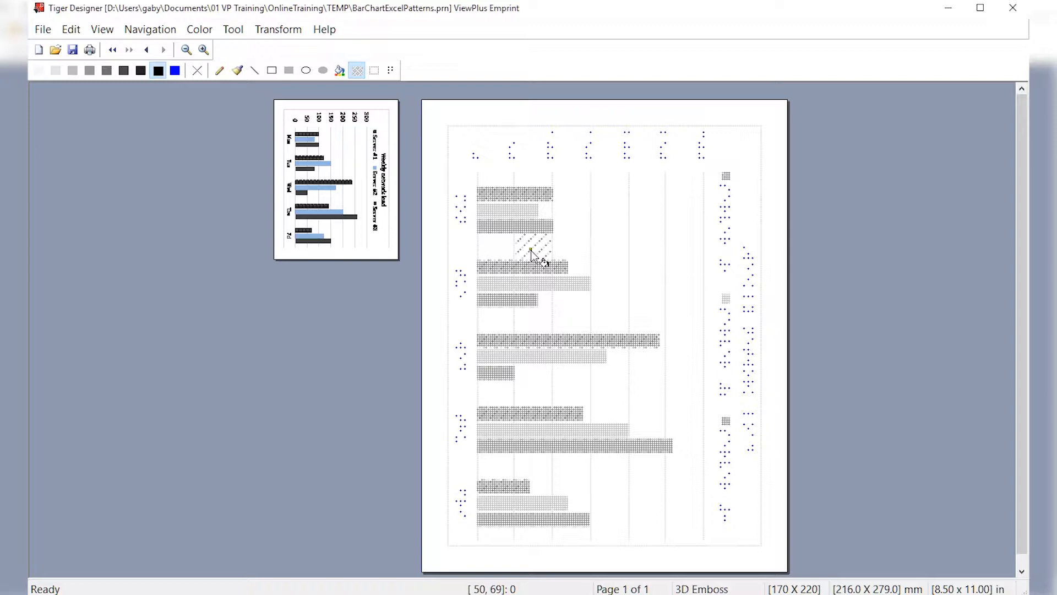
pyautogui.click(203, 50)
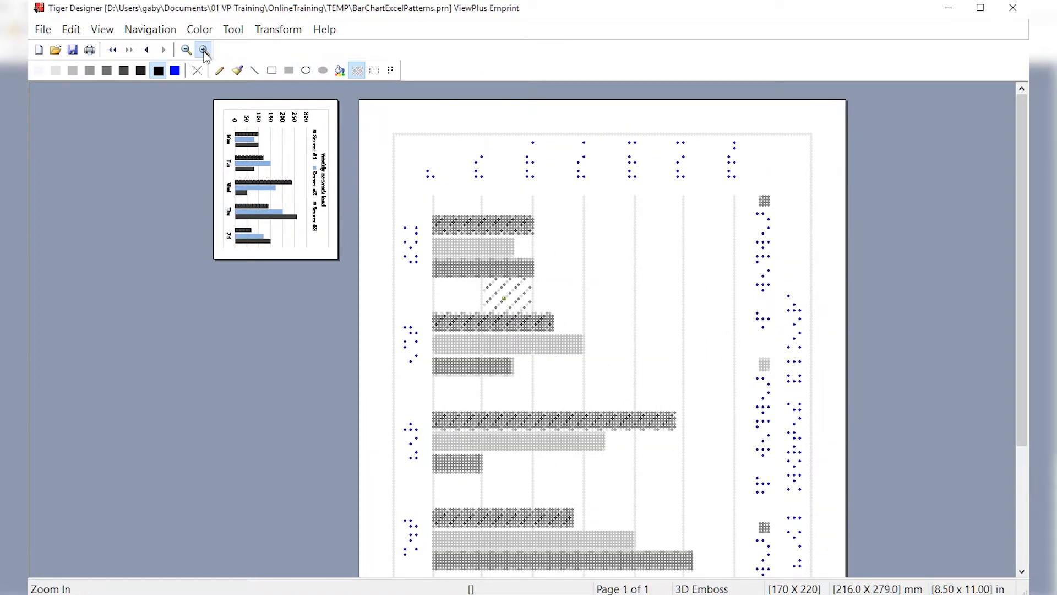
pyautogui.click(203, 50)
pyautogui.click(203, 50)
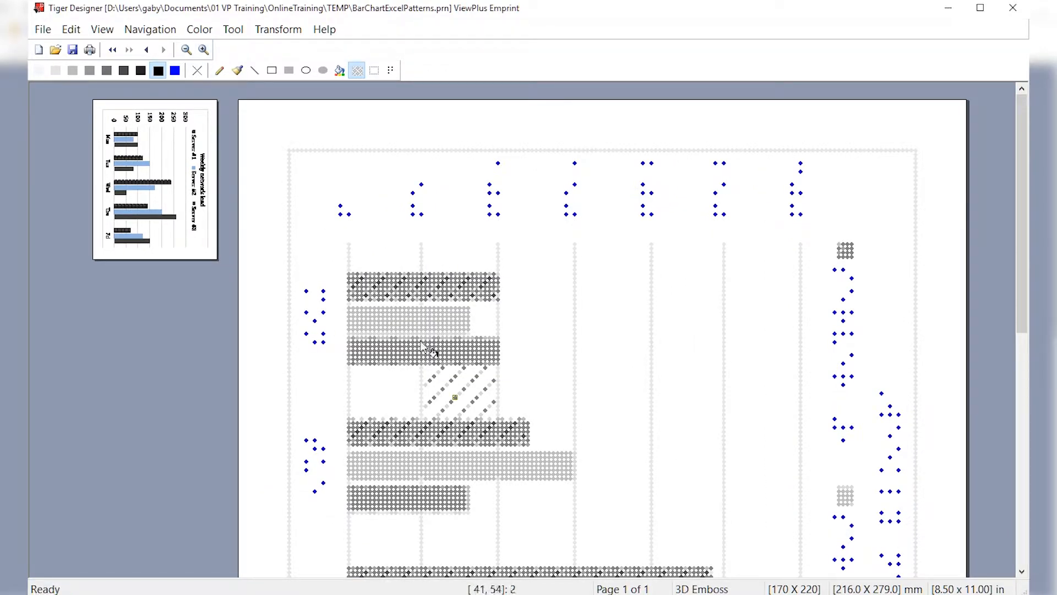
pyautogui.click(403, 398)
# Step: Try a rectangular selection around the area below Monday's bars and clear its Test pattern fills
pyautogui.click(375, 71)
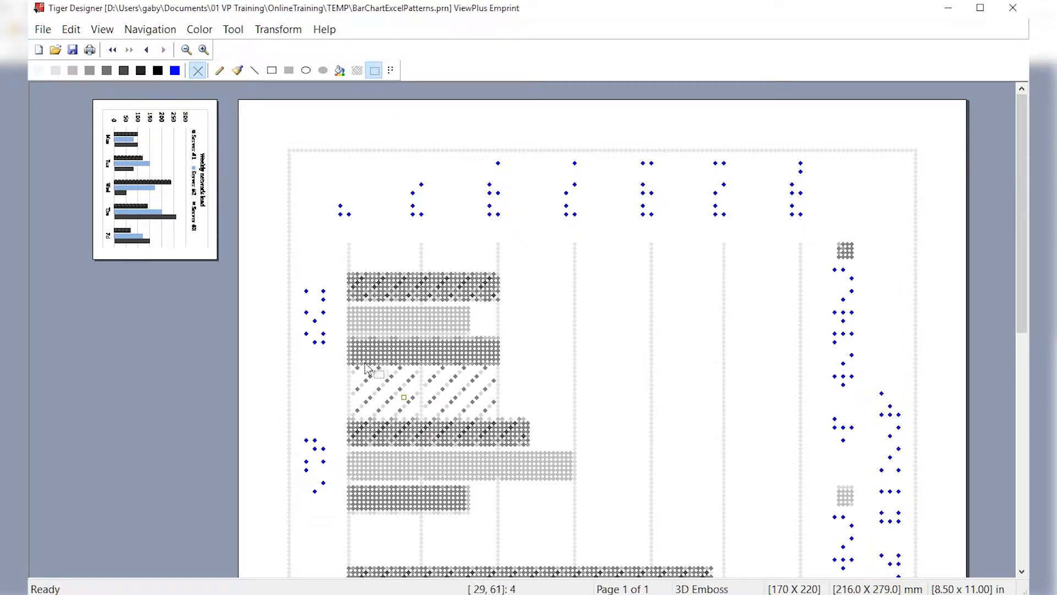
pyautogui.moveTo(365, 373)
pyautogui.mouseDown()
pyautogui.moveTo(446, 408)
pyautogui.moveTo(503, 470)
pyautogui.moveTo(559, 504)
pyautogui.moveTo(497, 453)
pyautogui.moveTo(430, 423)
pyautogui.moveTo(457, 443)
pyautogui.moveTo(496, 444)
pyautogui.moveTo(545, 502)
pyautogui.mouseUp()
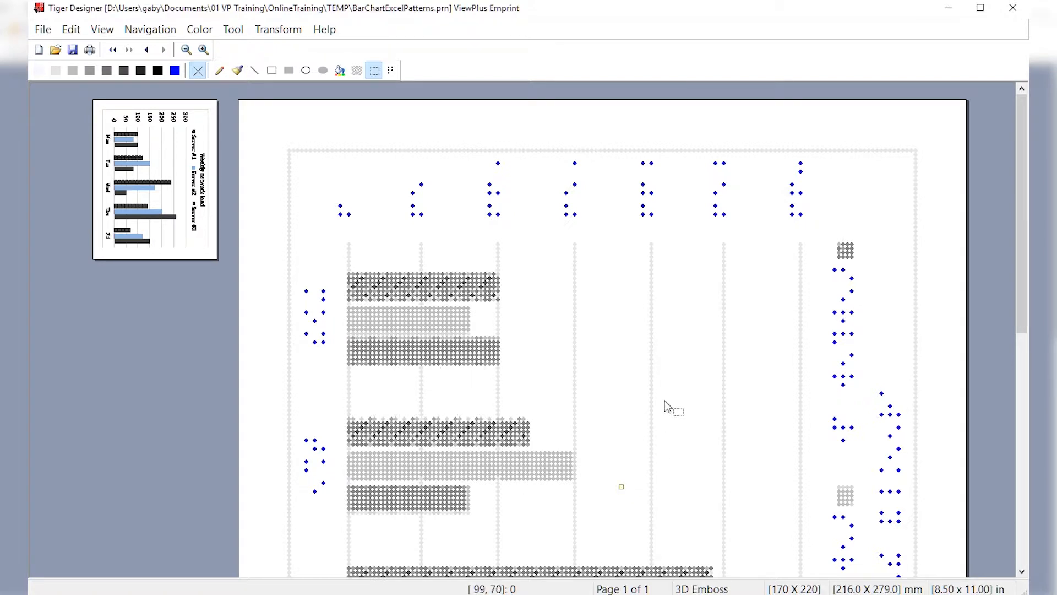
# Step: Compare with the colour ink page, and try to fill Monday's Server #1 bar on the emboss page using Pattern Fill
pyautogui.click(167, 188)
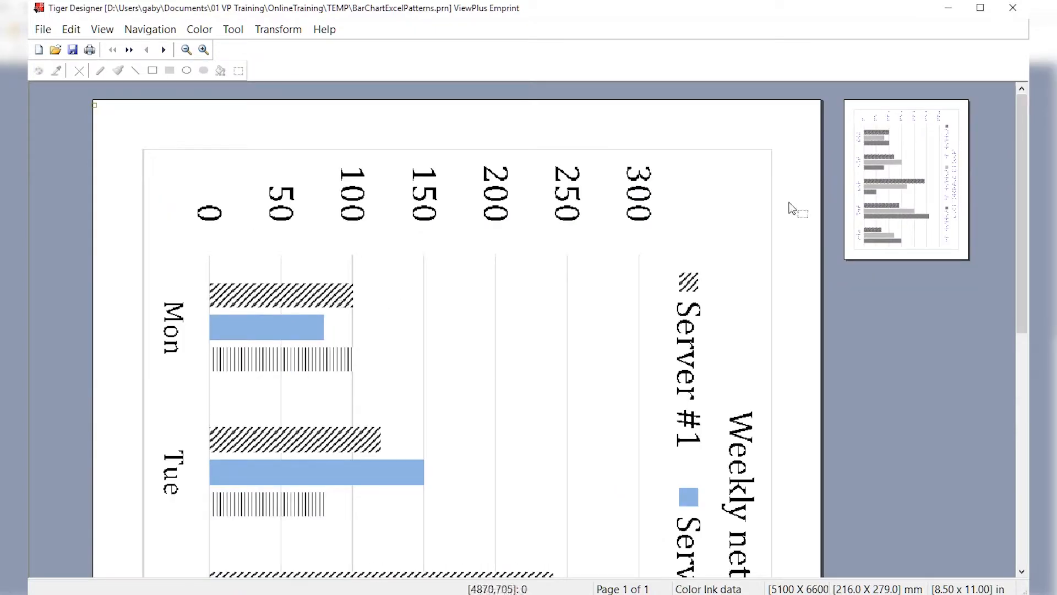
pyautogui.click(943, 200)
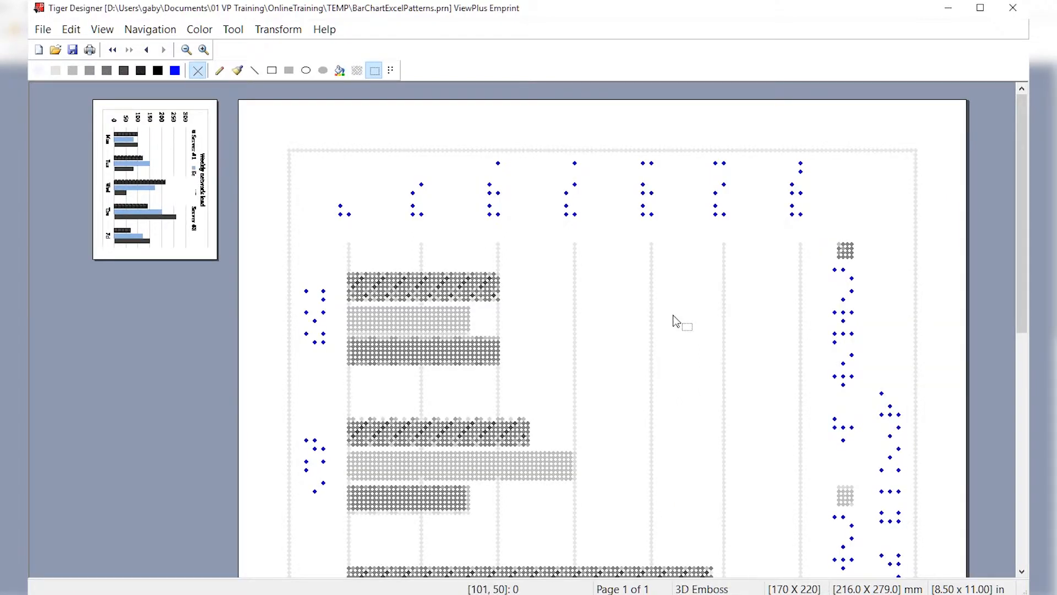
pyautogui.click(359, 71)
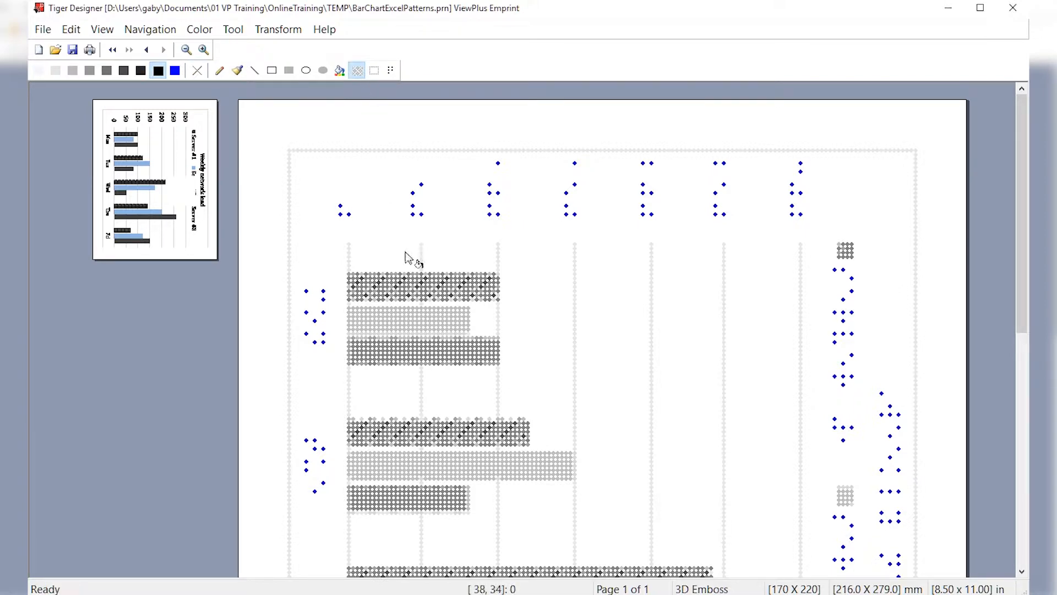
pyautogui.click(431, 283)
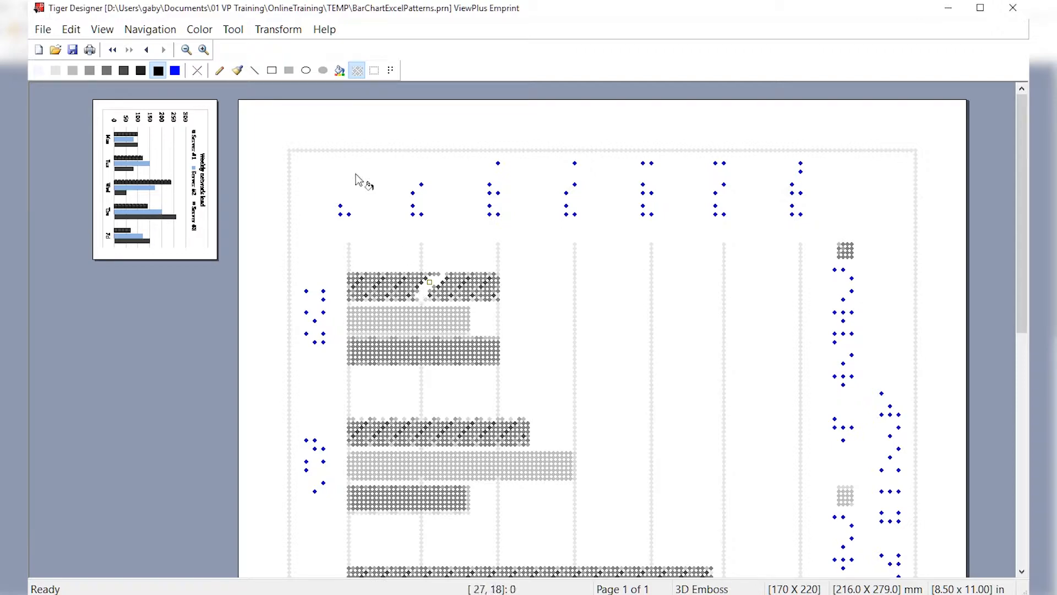
# Step: Cover Monday's first bar with a filled light grey rectangle in Drawing Color 2, and apply Pattern Fill to it
pyautogui.click(286, 73)
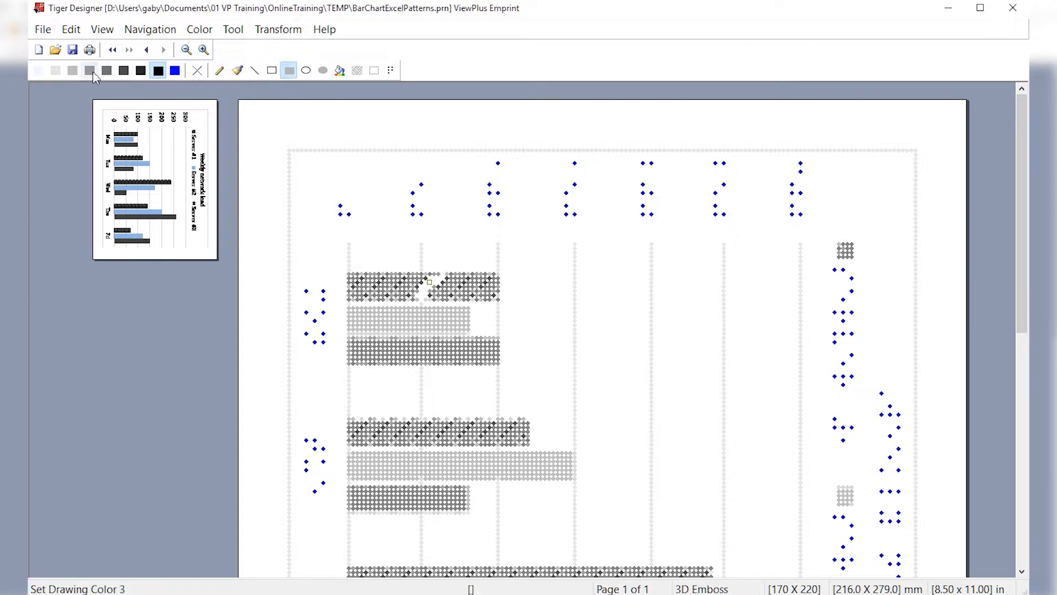
pyautogui.click(73, 72)
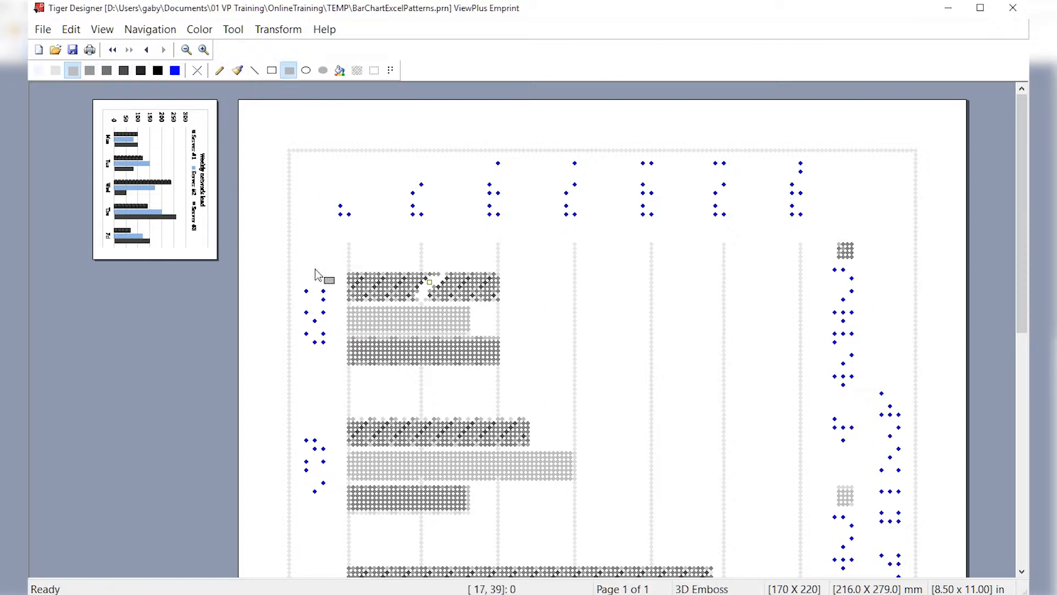
pyautogui.moveTo(349, 273); pyautogui.dragTo(497, 302)
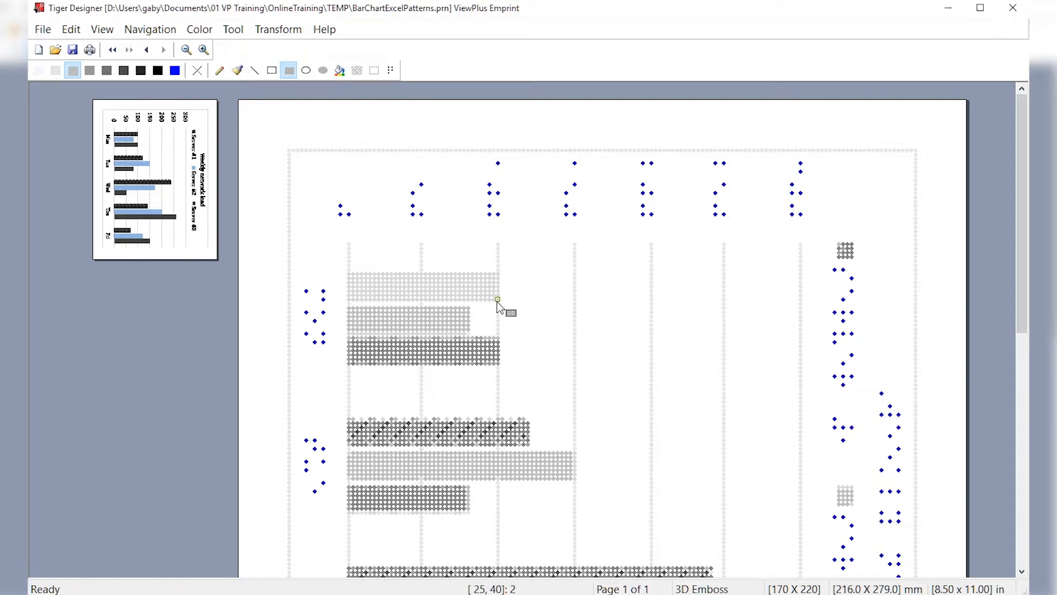
pyautogui.click(356, 70)
pyautogui.click(393, 293)
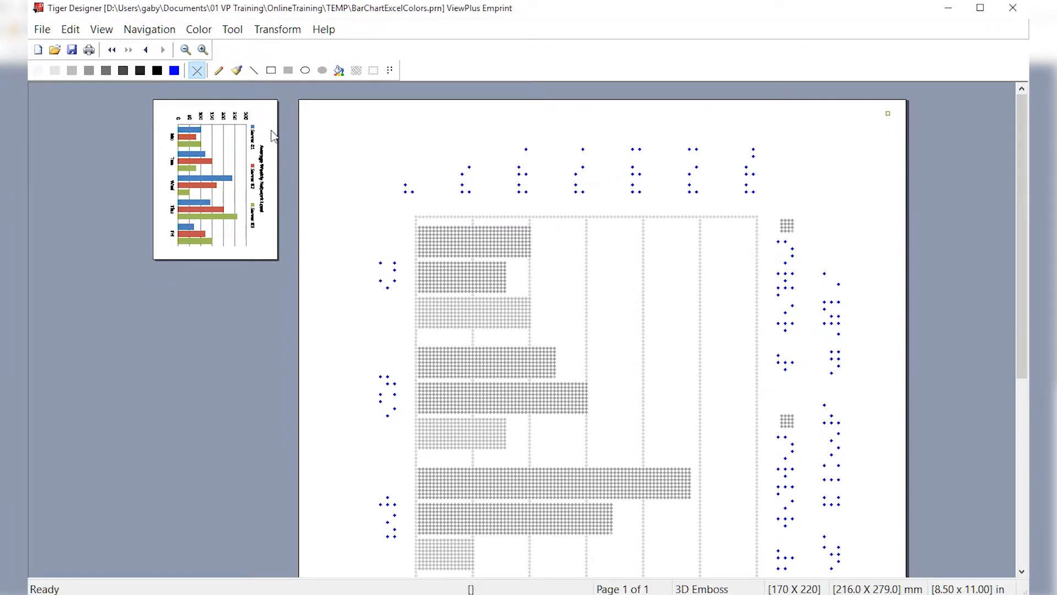
# Step: Check the colour ink page of BarChartExcelColors.prn, and fill the Server #1 bars from Monday to Friday on the emboss page with the Test pattern
pyautogui.click(231, 144)
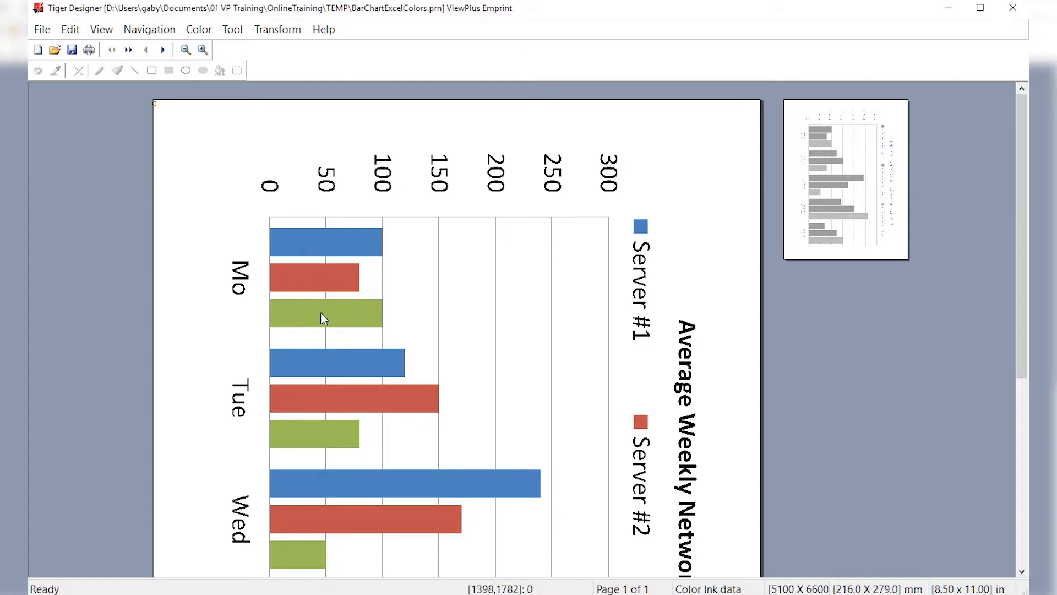
pyautogui.click(807, 220)
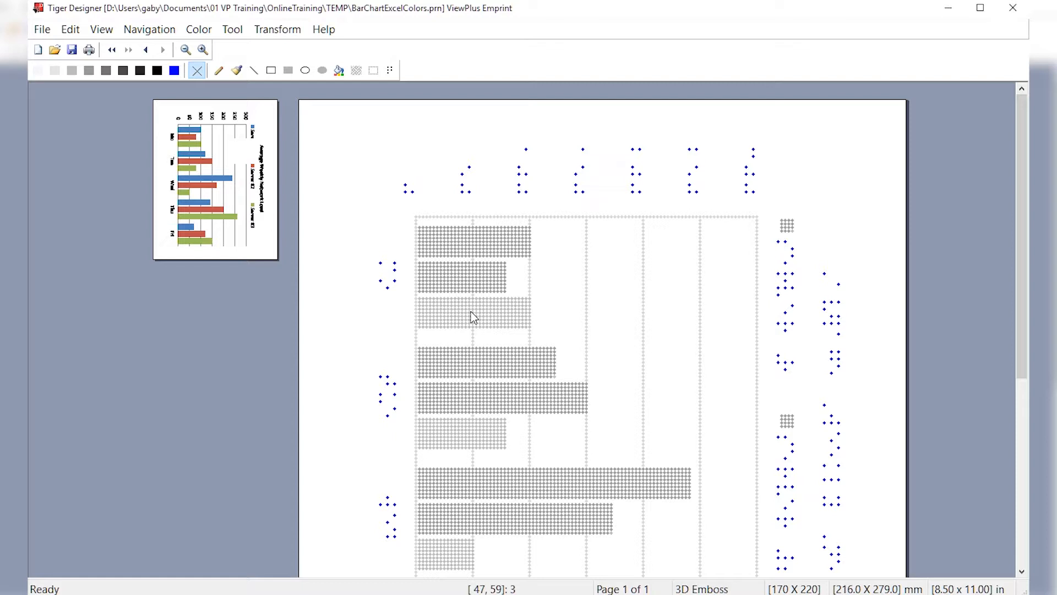
pyautogui.click(241, 29)
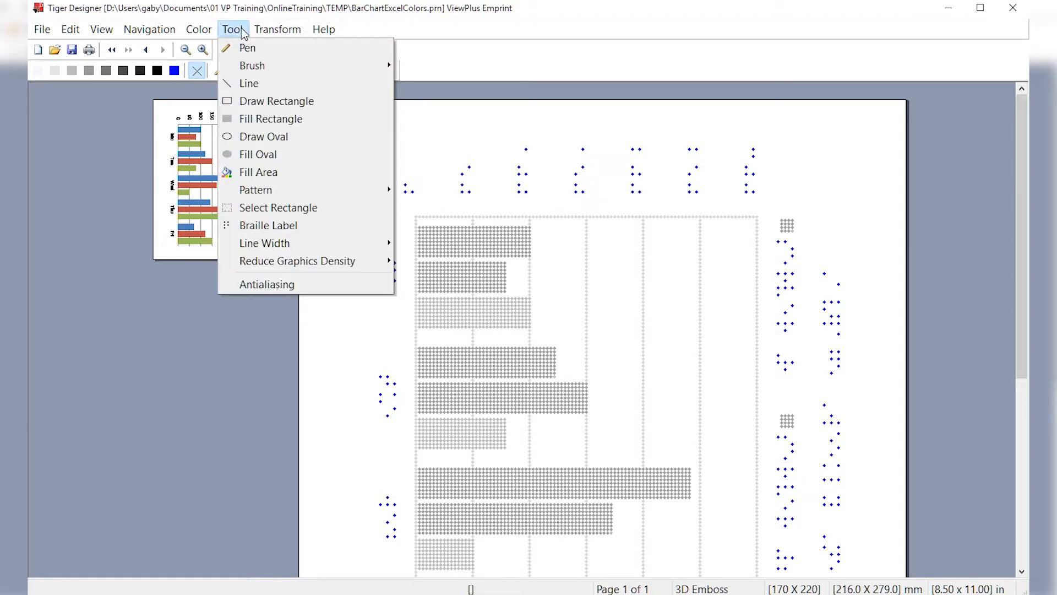
pyautogui.moveTo(259, 190)
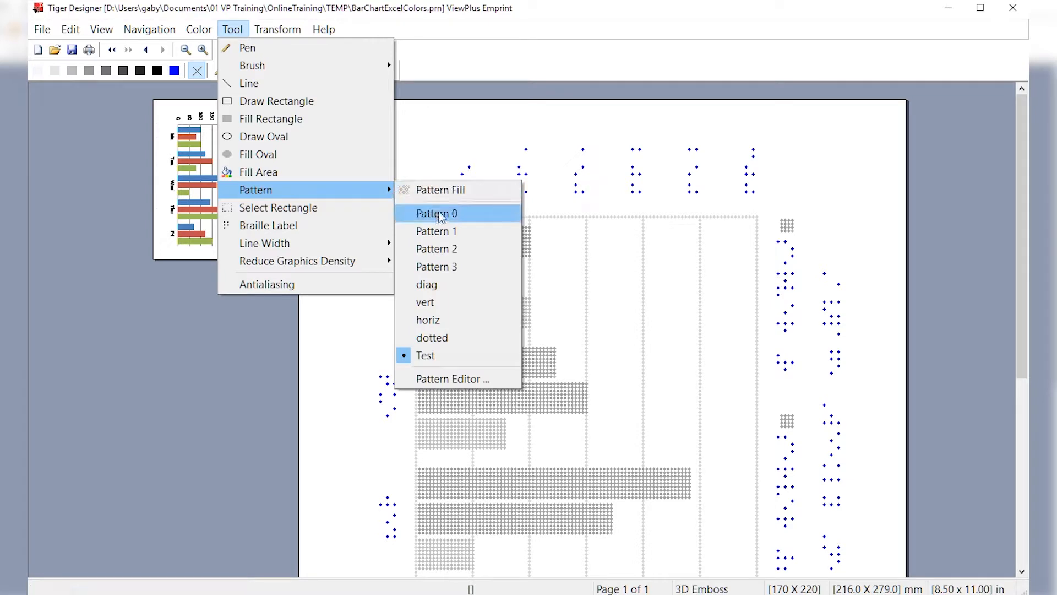
pyautogui.click(437, 267)
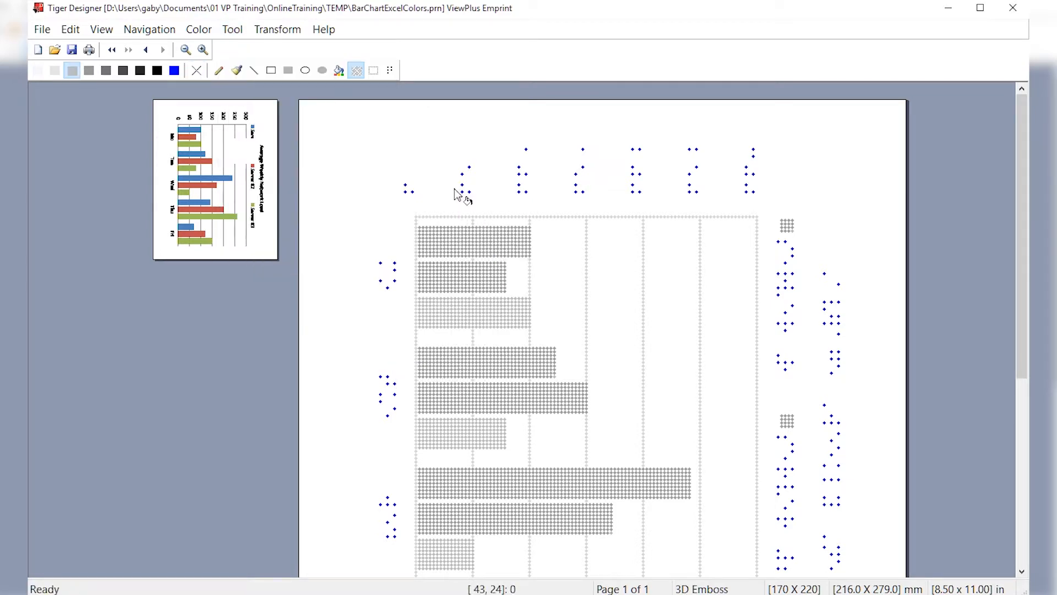
pyautogui.click(468, 249)
pyautogui.scroll(-2, 468, 249)
pyautogui.click(468, 297)
pyautogui.scroll(-2, 468, 300)
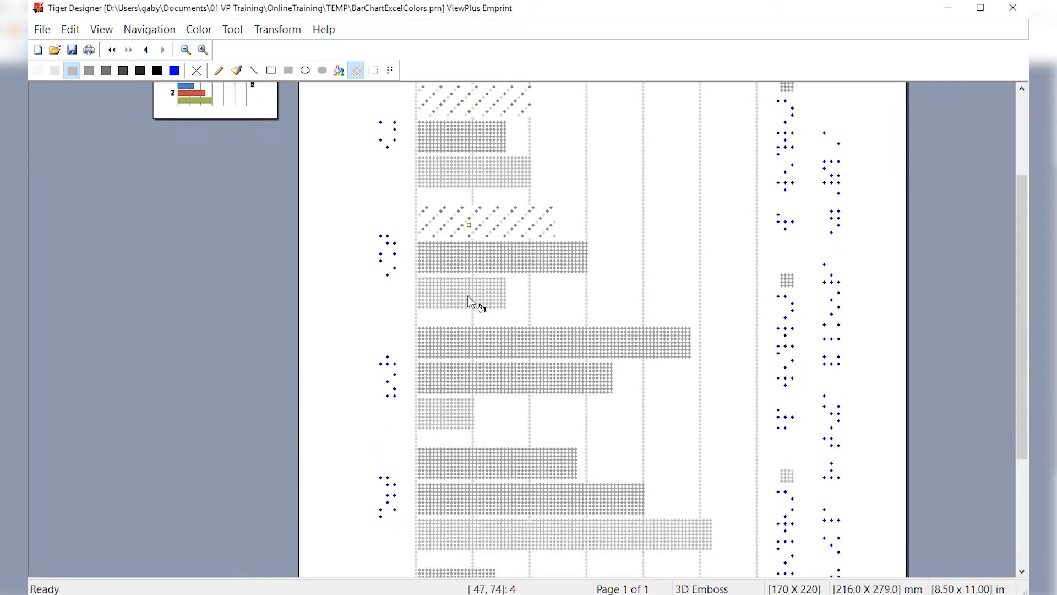
pyautogui.click(468, 347)
pyautogui.scroll(-4, 468, 352)
pyautogui.click(468, 369)
pyautogui.scroll(-4, 467, 380)
pyautogui.click(462, 403)
pyautogui.scroll(5, 460, 409)
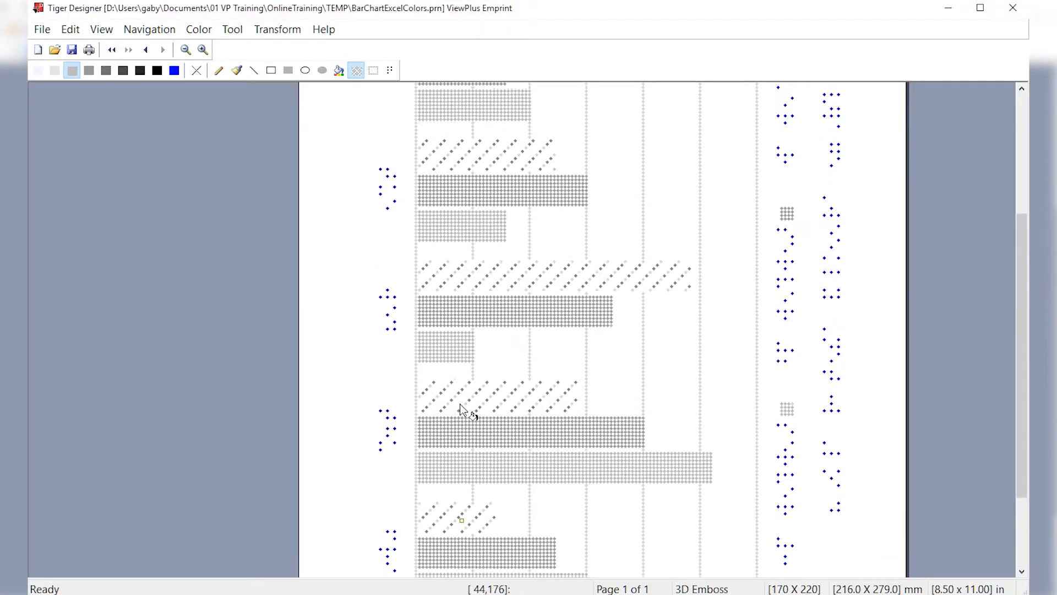
pyautogui.scroll(5, 462, 411)
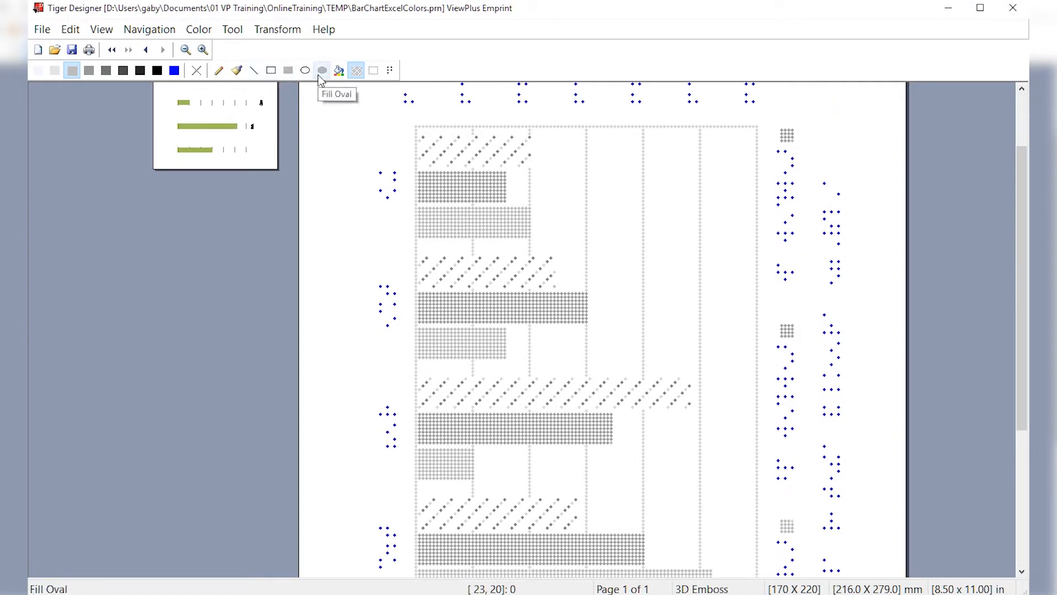
# Step: Outline the Monday and Tuesday Server #1 bars with unfilled rectangles in Drawing Color 3
pyautogui.click(88, 71)
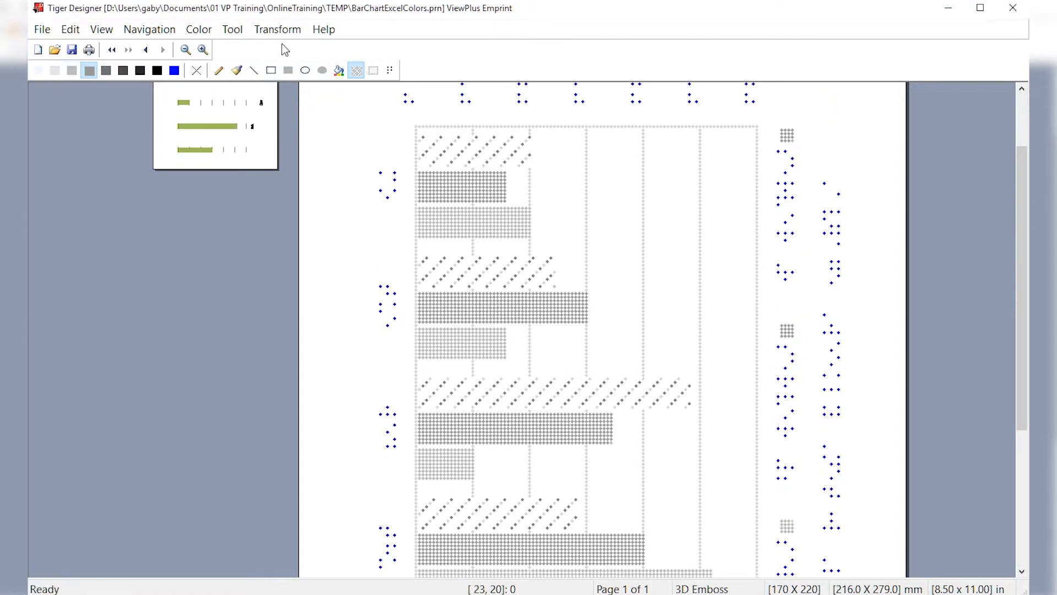
pyautogui.click(271, 71)
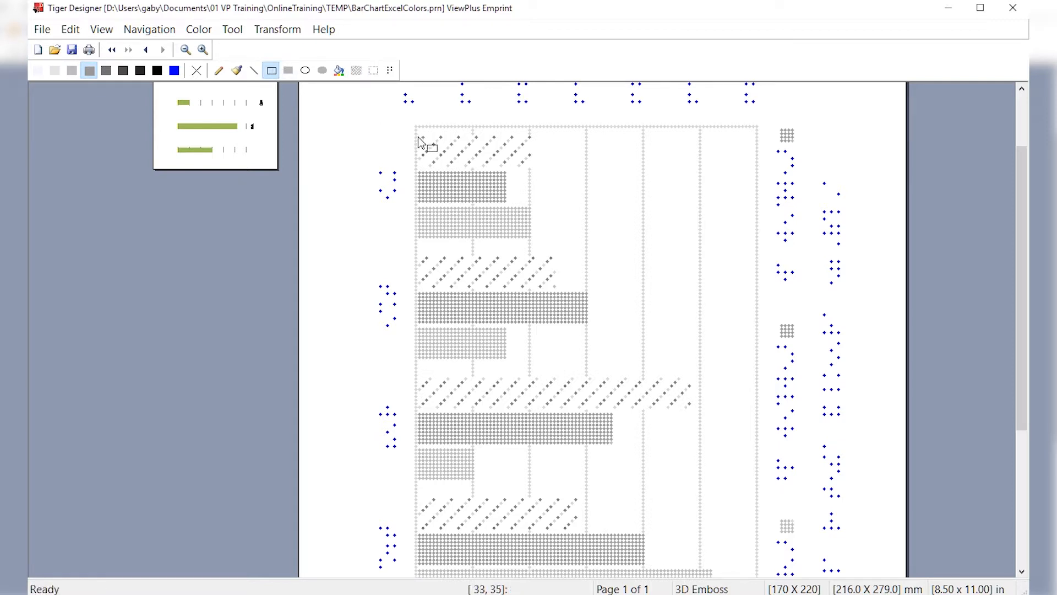
pyautogui.moveTo(418, 137); pyautogui.dragTo(529, 165)
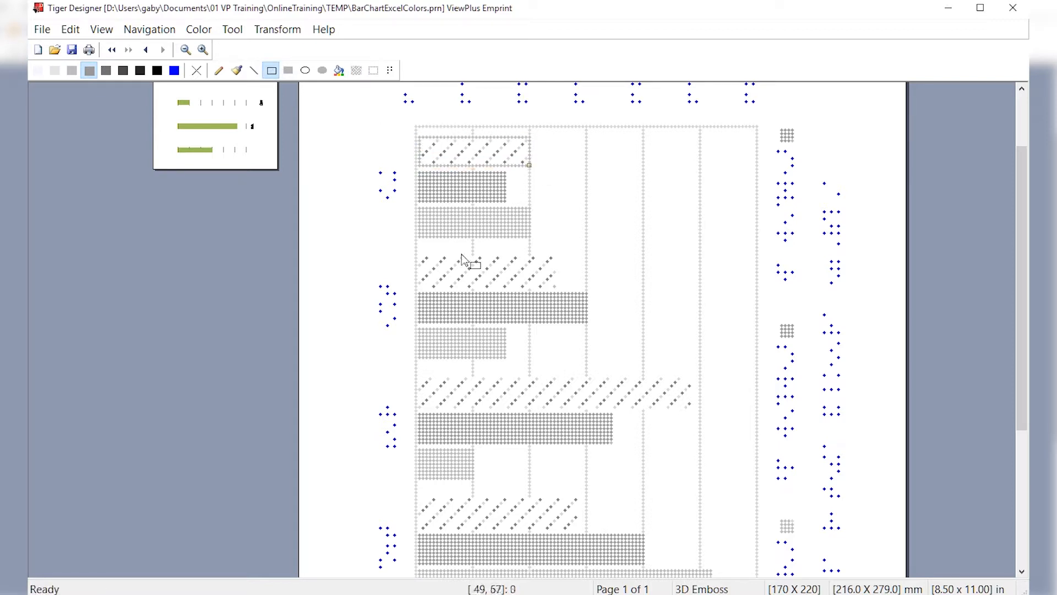
pyautogui.moveTo(416, 257)
pyautogui.mouseDown()
pyautogui.moveTo(550, 276)
pyautogui.moveTo(554, 287)
pyautogui.mouseUp()
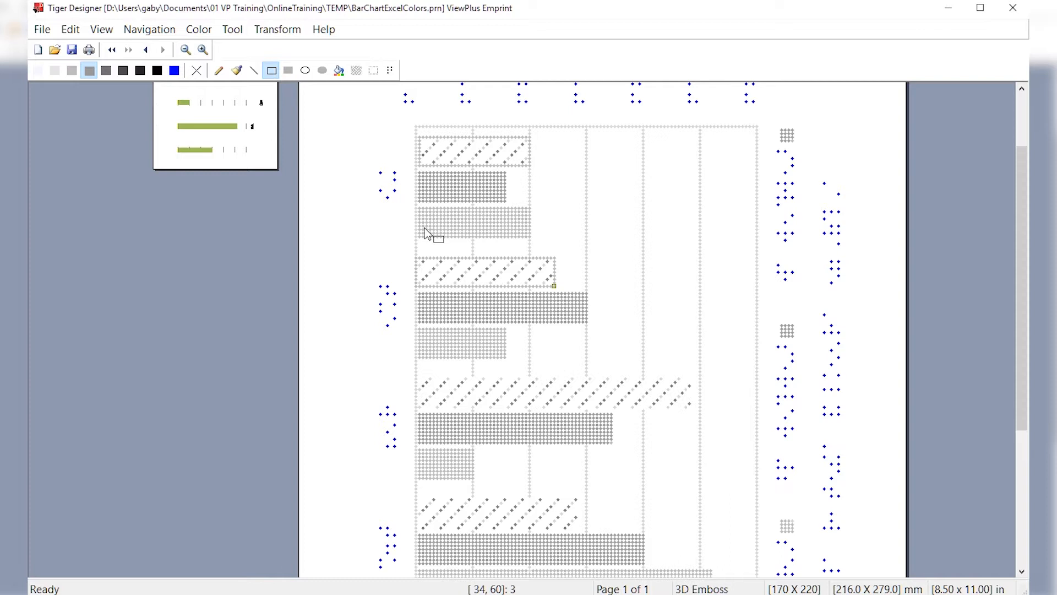
# Step: Fill the Server #3 bars from Monday to Friday with the vert pattern
pyautogui.click(233, 29)
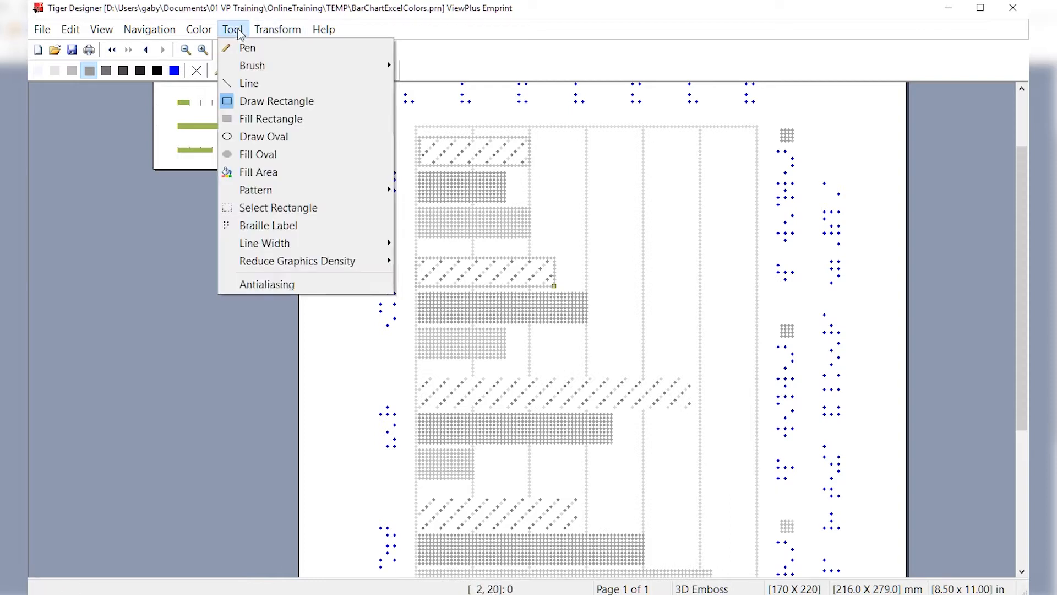
pyautogui.moveTo(275, 192)
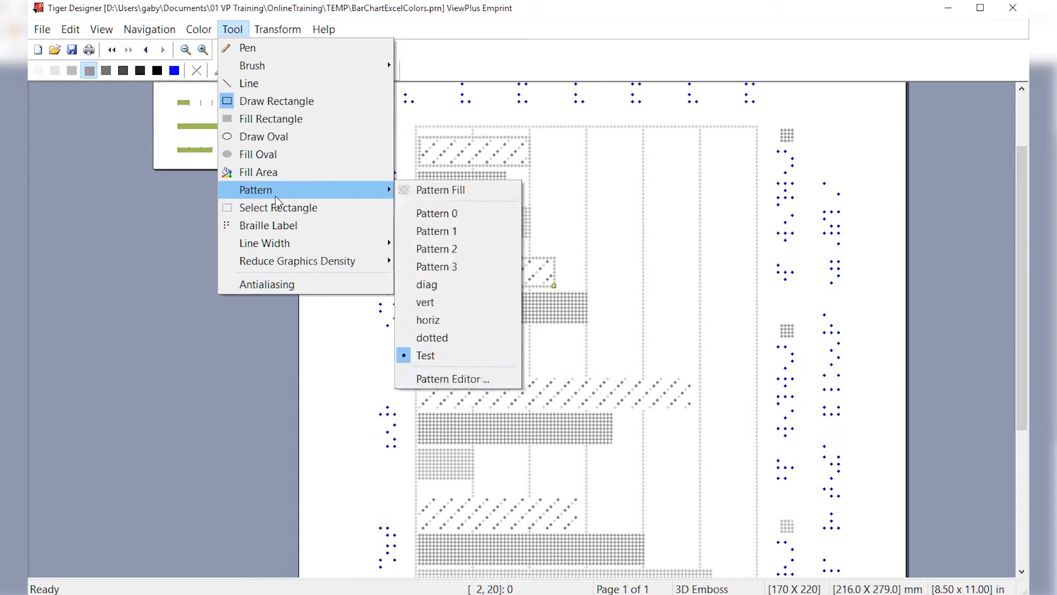
pyautogui.click(430, 303)
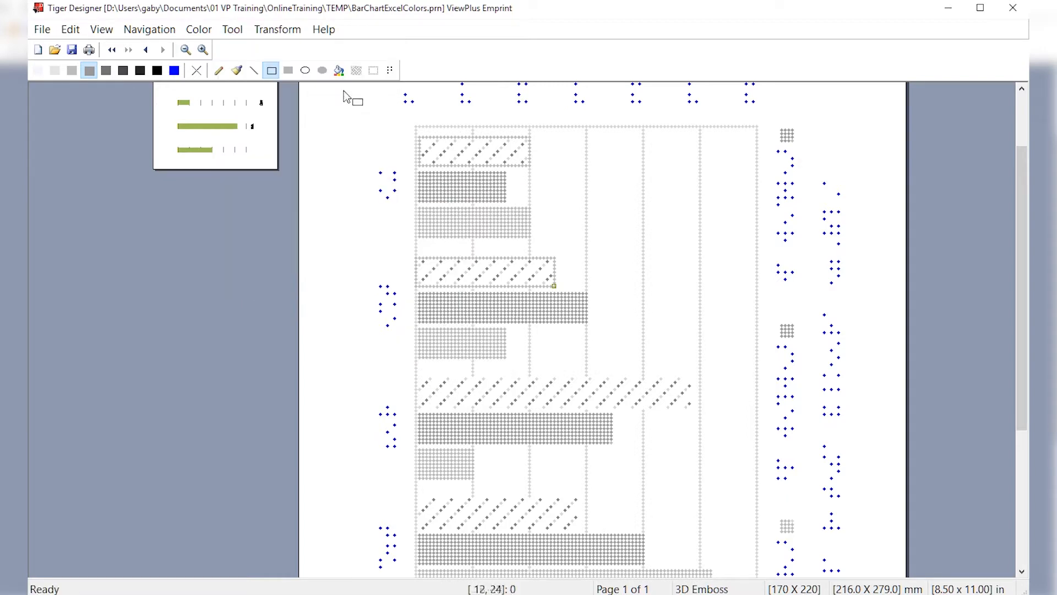
pyautogui.click(494, 220)
pyautogui.click(439, 348)
pyautogui.scroll(-3, 439, 361)
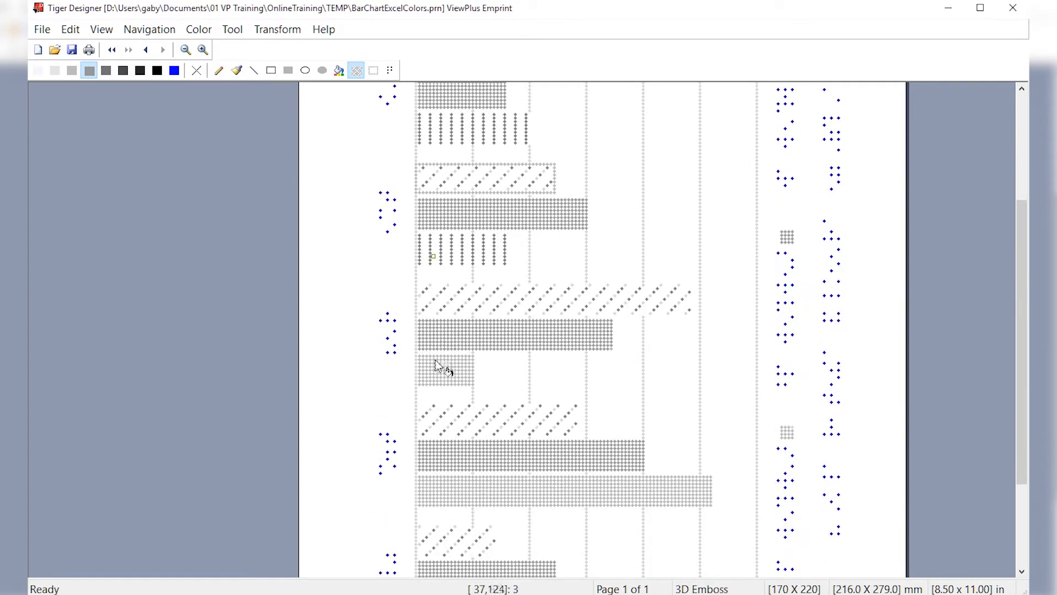
pyautogui.click(435, 361)
pyautogui.scroll(-4, 445, 374)
pyautogui.click(458, 382)
pyautogui.scroll(-1, 484, 473)
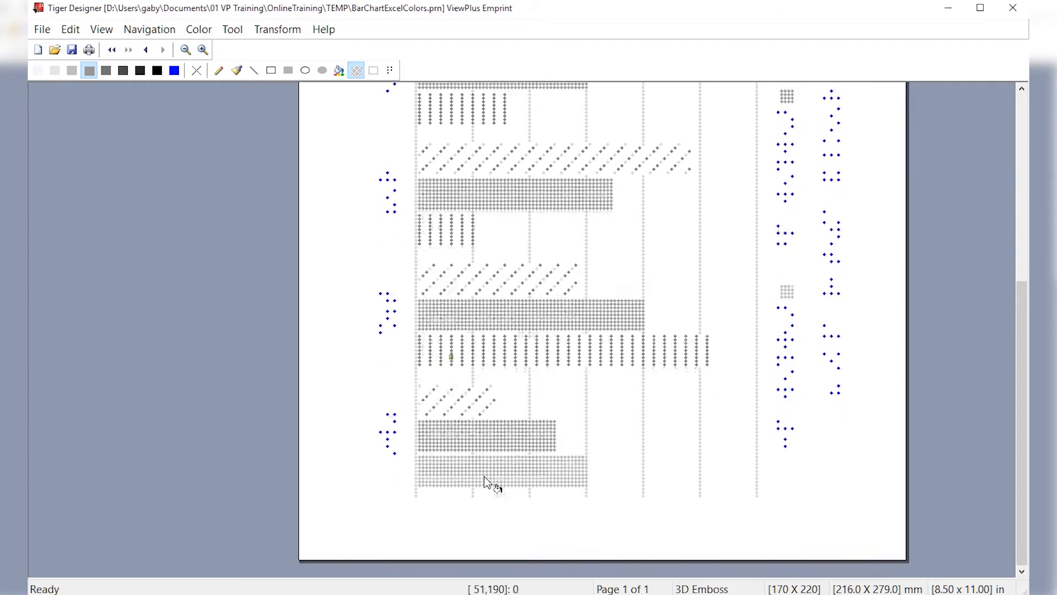
pyautogui.click(484, 479)
pyautogui.scroll(7, 484, 478)
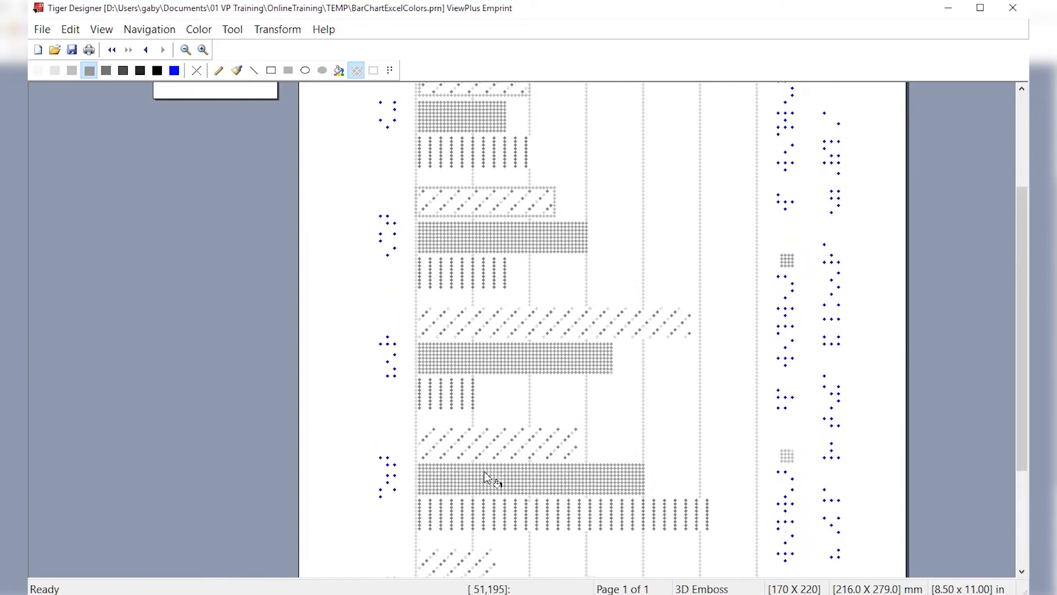
pyautogui.scroll(1, 485, 478)
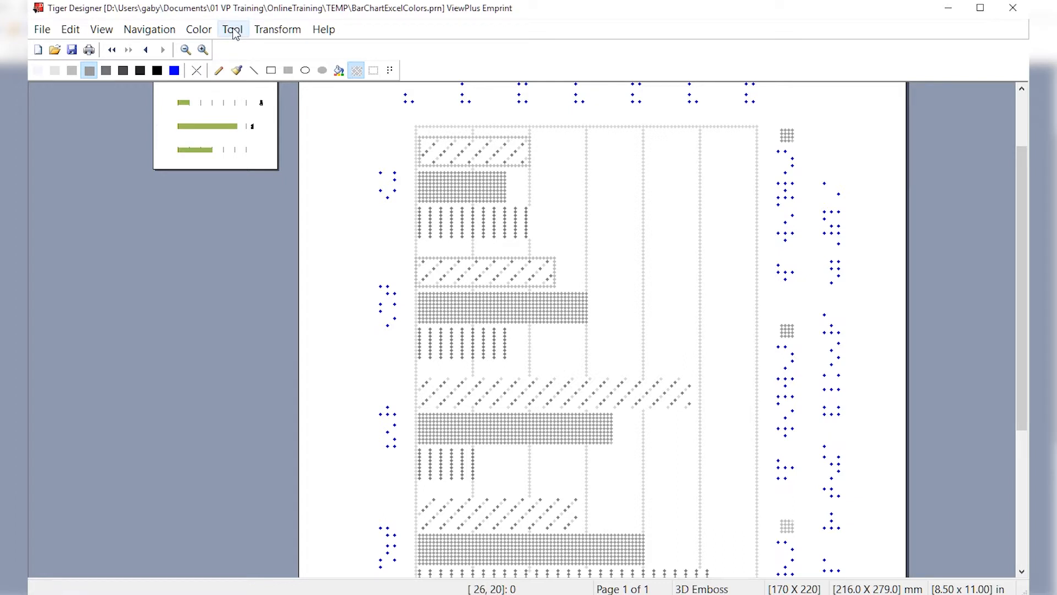
# Step: Examine the cell layout of the vert pattern in the Pattern Editor, and close the editor without changes
pyautogui.click(234, 31)
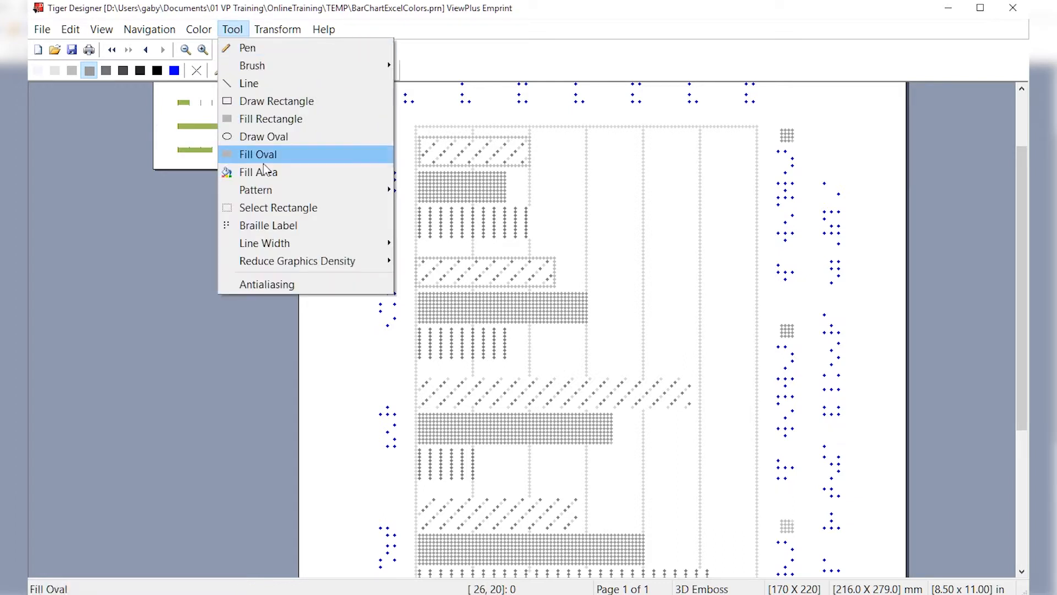
pyautogui.moveTo(341, 190)
pyautogui.click(474, 379)
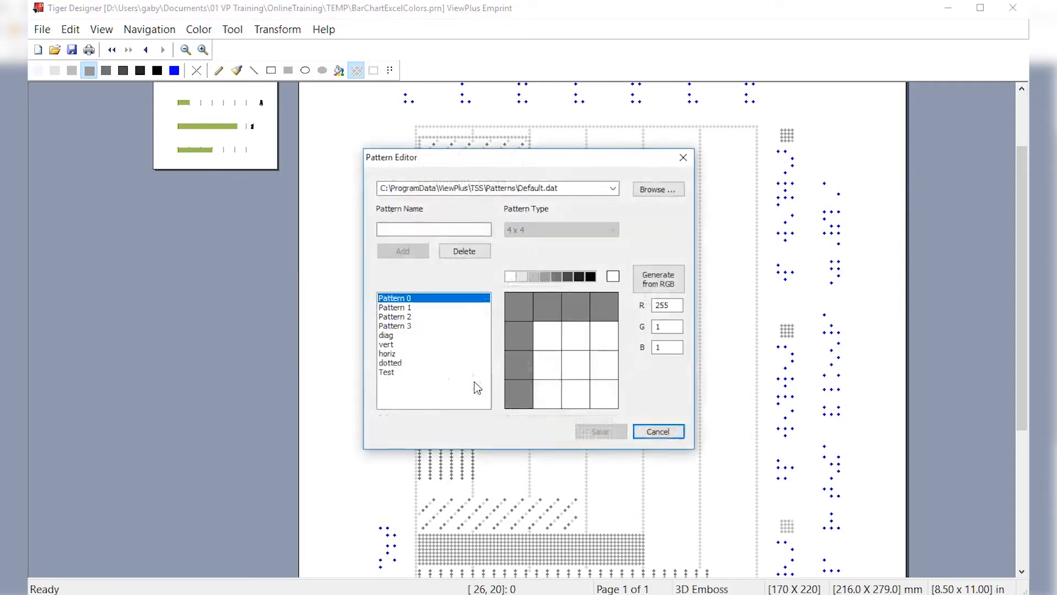
pyautogui.click(387, 345)
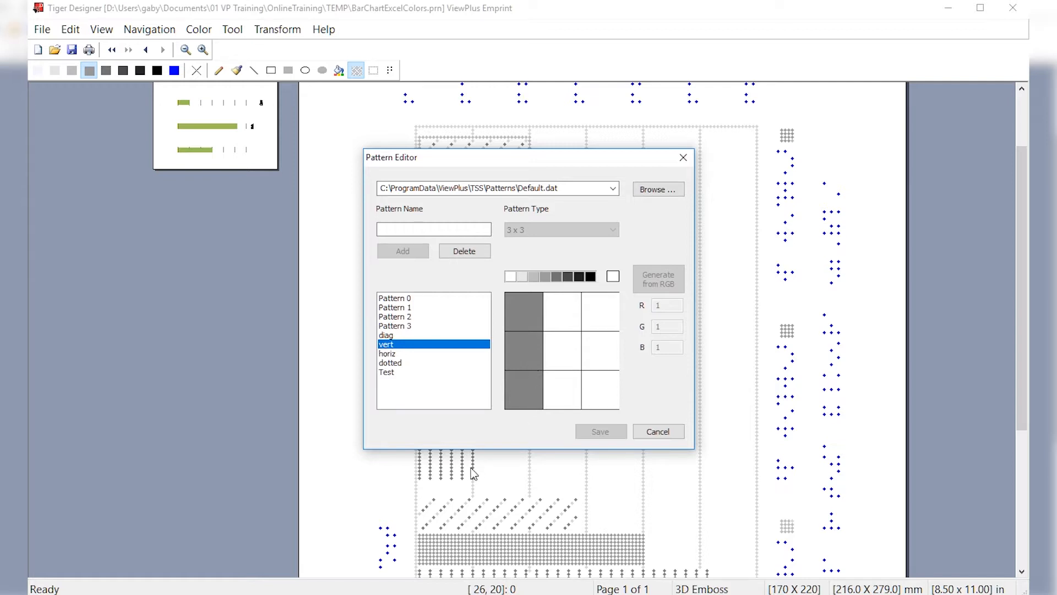
pyautogui.click(655, 432)
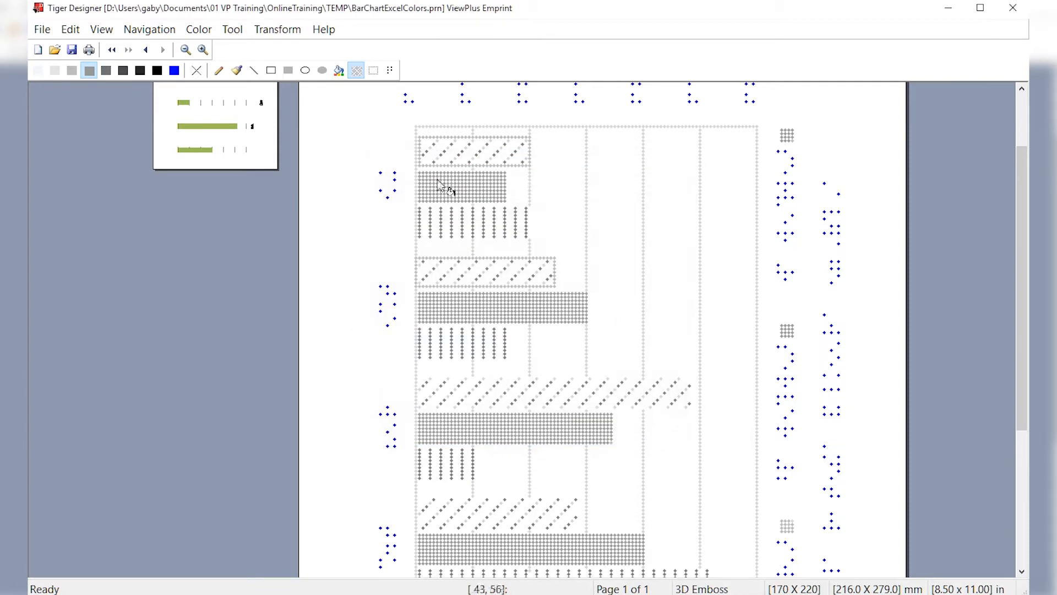
# Step: Bring up BarChartExcelColorsWithPattern.prn and compare its whole colour ink page with its emboss page
pyautogui.click(202, 49)
pyautogui.click(203, 50)
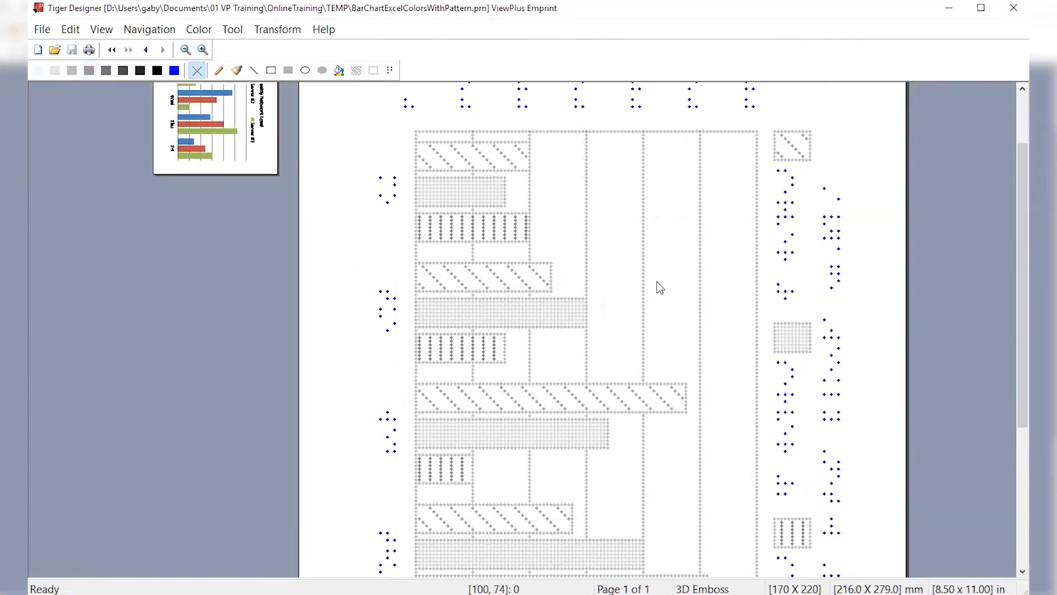
pyautogui.click(249, 143)
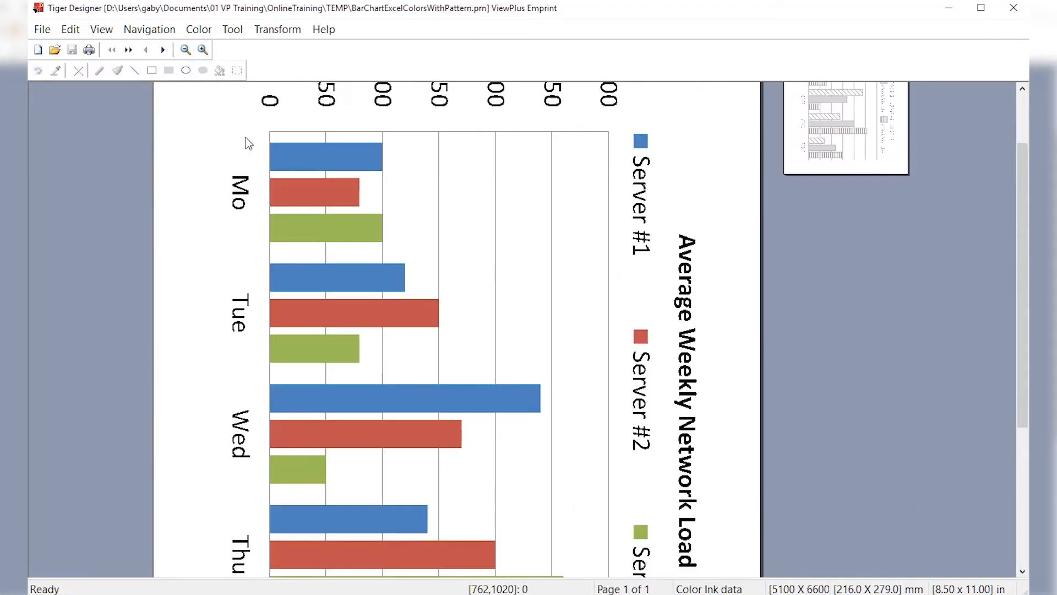
pyautogui.click(186, 51)
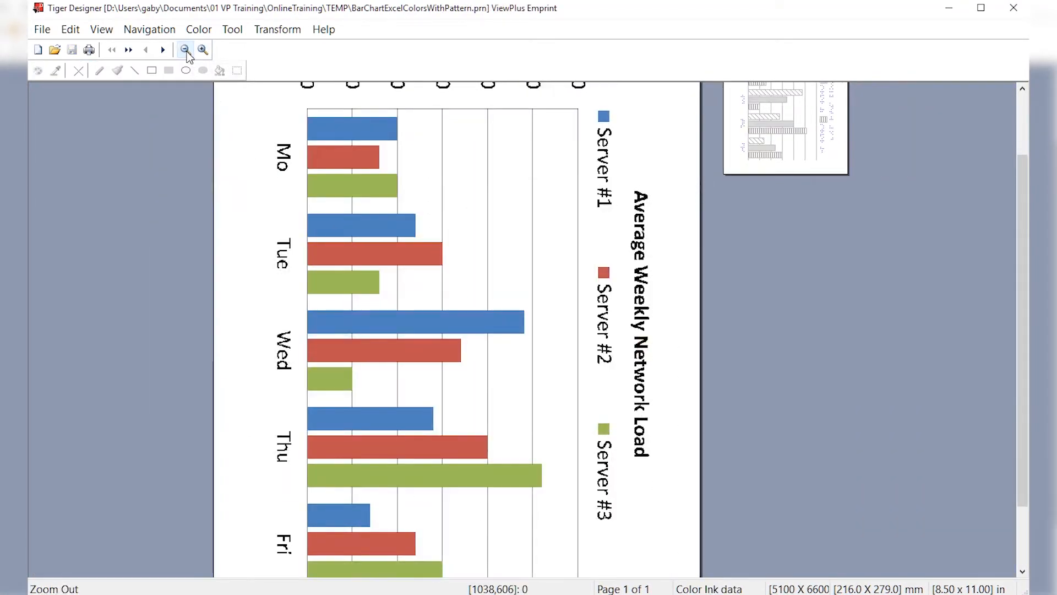
pyautogui.click(187, 51)
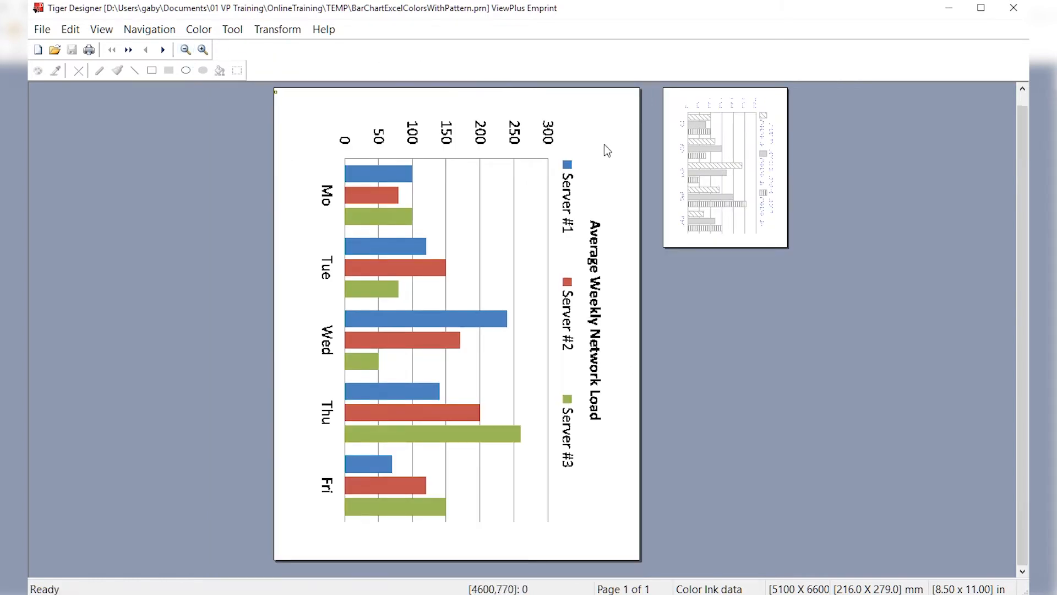
pyautogui.click(702, 170)
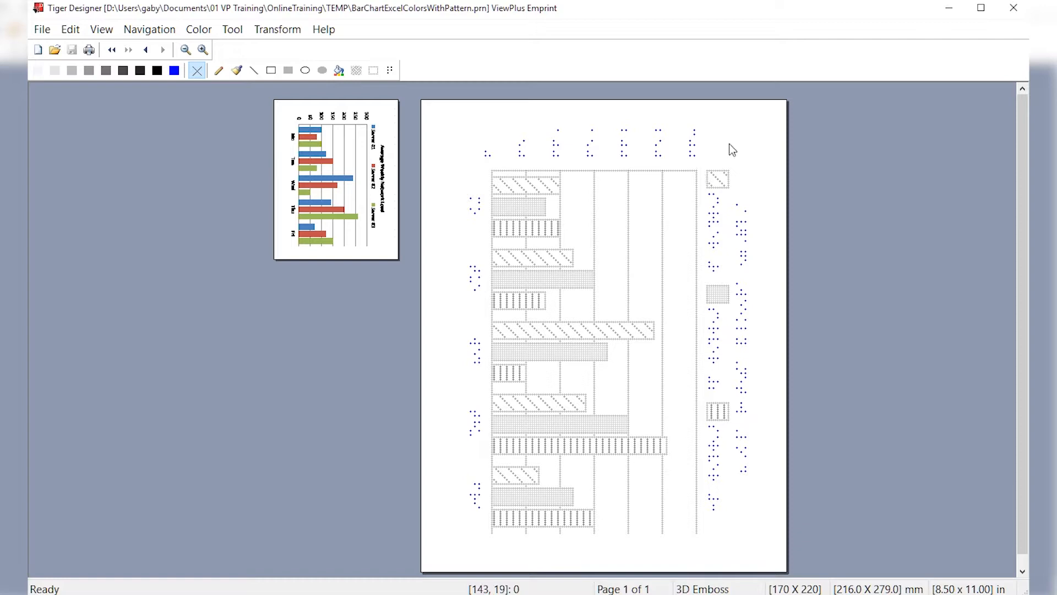
# Step: Show the ink and emboss pages together in Combined View, and switch to the 0.prn drawing window
pyautogui.click(102, 31)
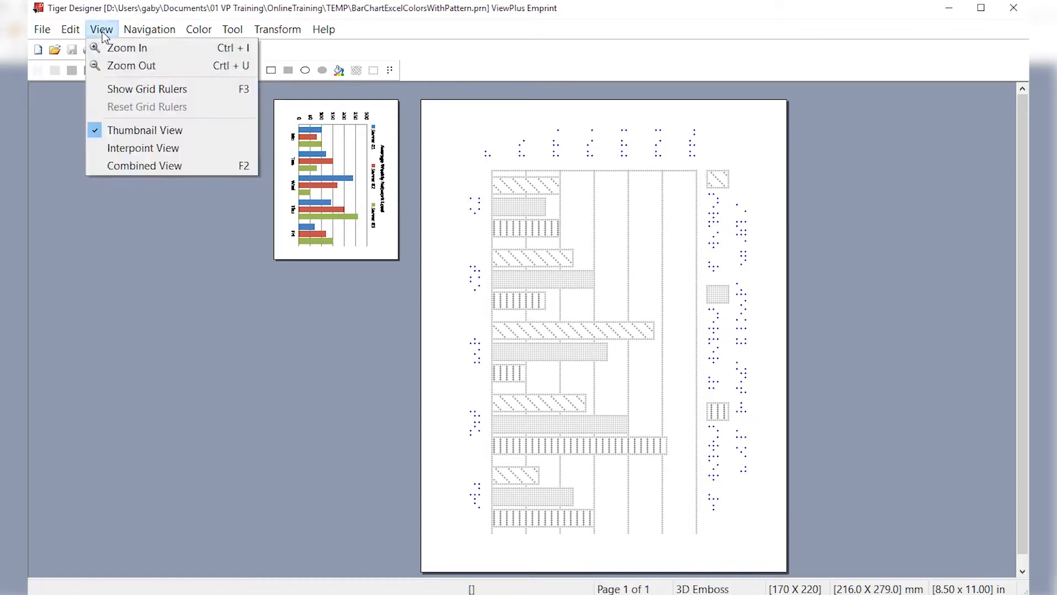
pyautogui.click(114, 171)
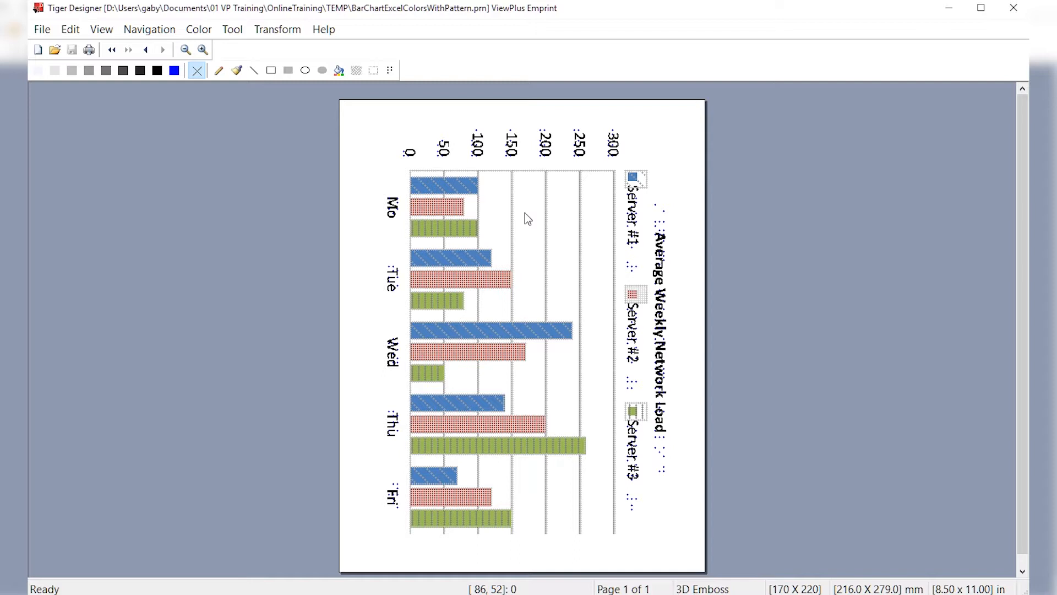
pyautogui.click(949, 11)
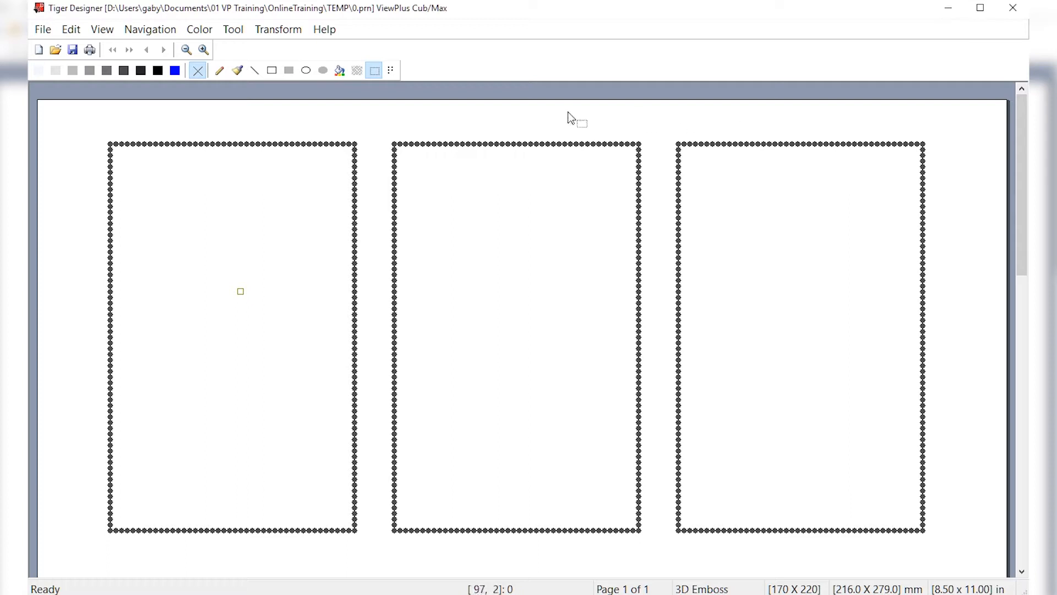
# Step: Fill the first of the three empty rectangles with Pattern 1 using Pattern Fill
pyautogui.click(357, 69)
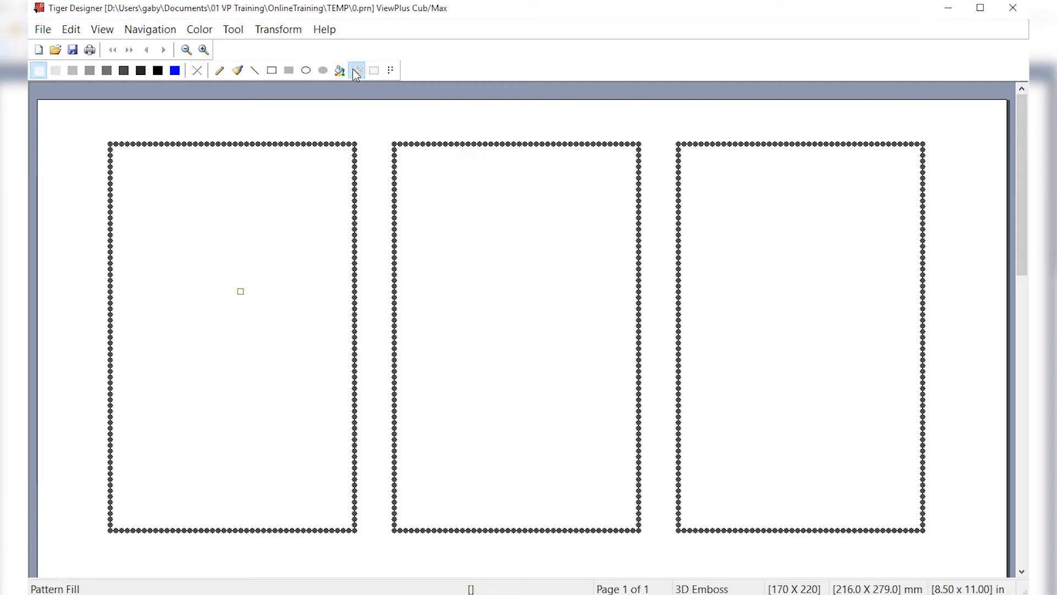
pyautogui.click(263, 289)
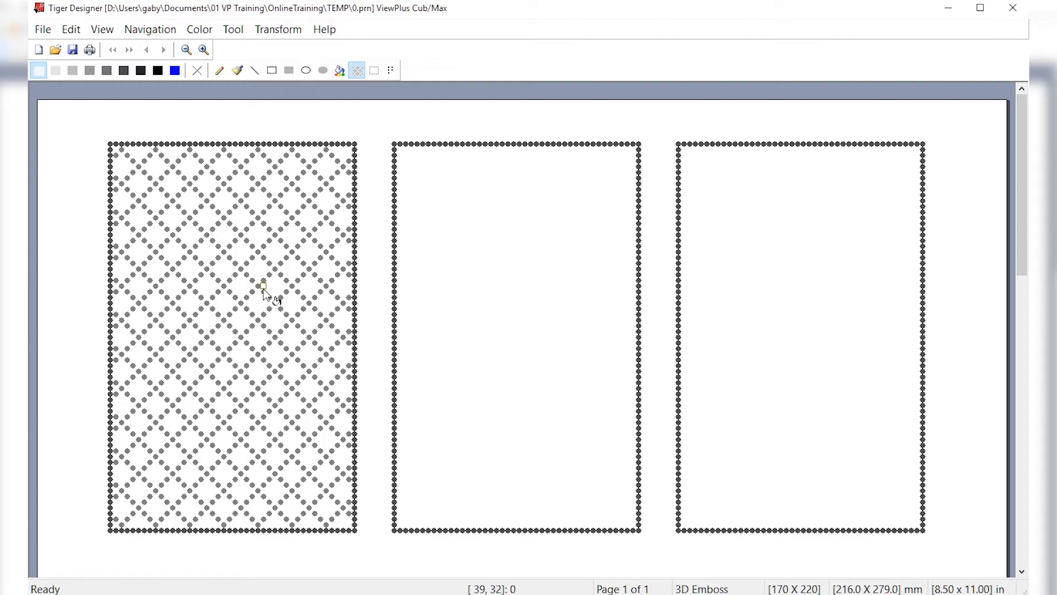
# Step: Fill the middle rectangle with Pattern 2, and replace the first rectangle's fill with the same pattern
pyautogui.click(234, 31)
pyautogui.moveTo(256, 193)
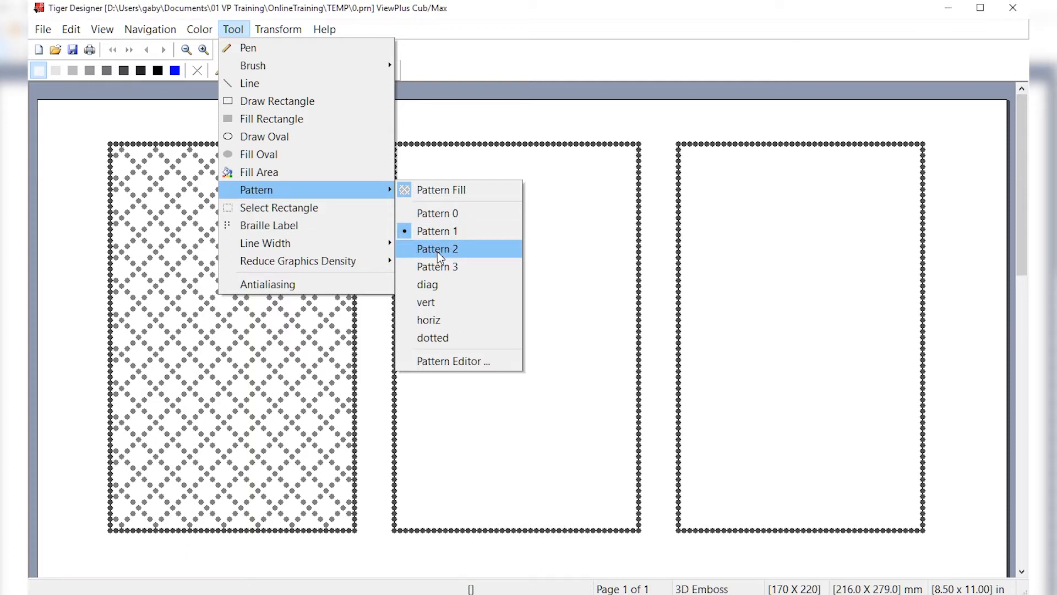
pyautogui.click(440, 251)
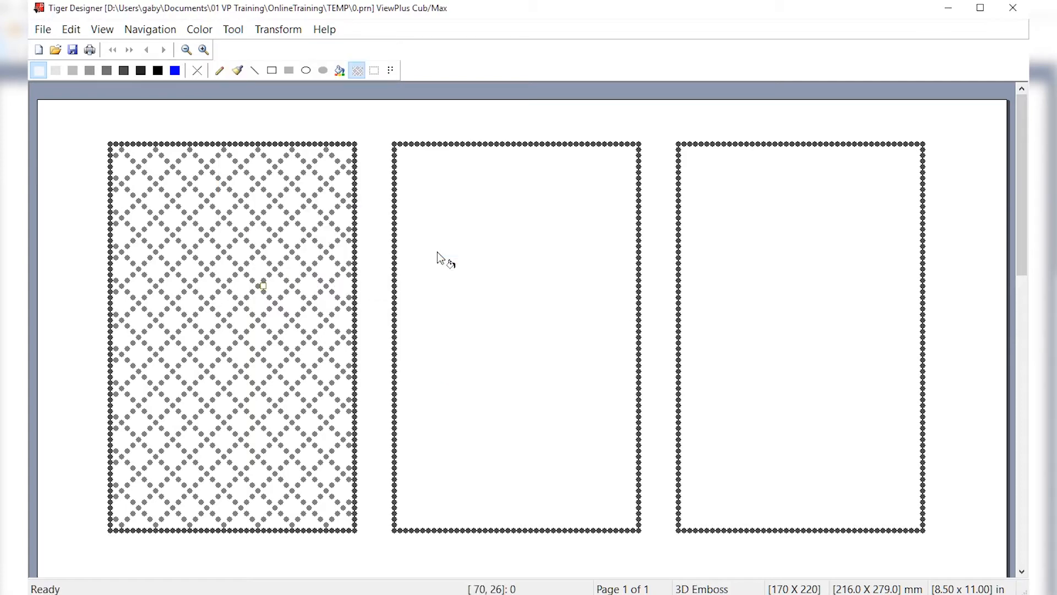
pyautogui.click(520, 249)
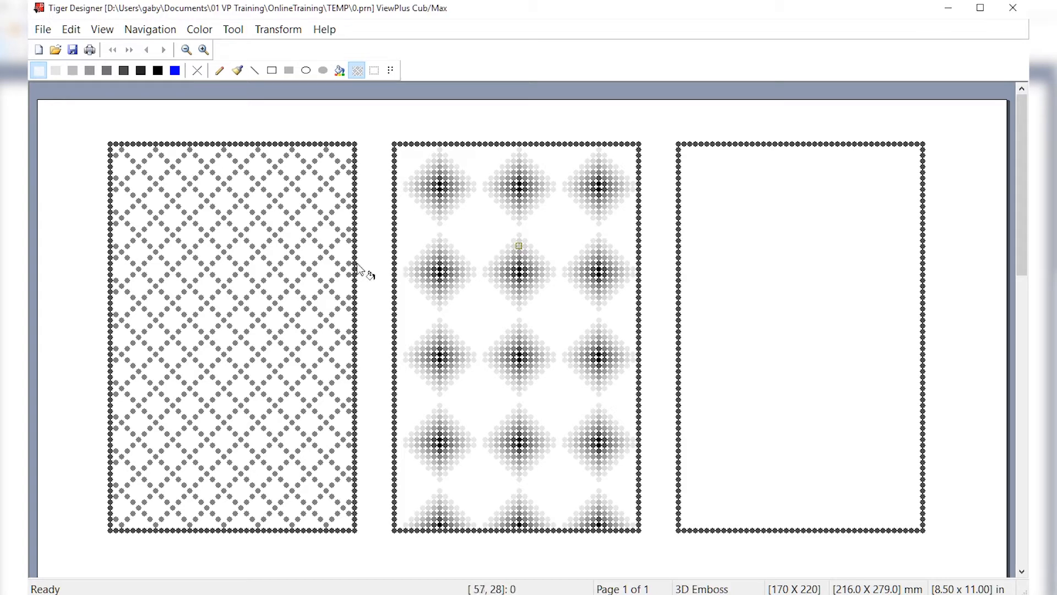
pyautogui.click(184, 286)
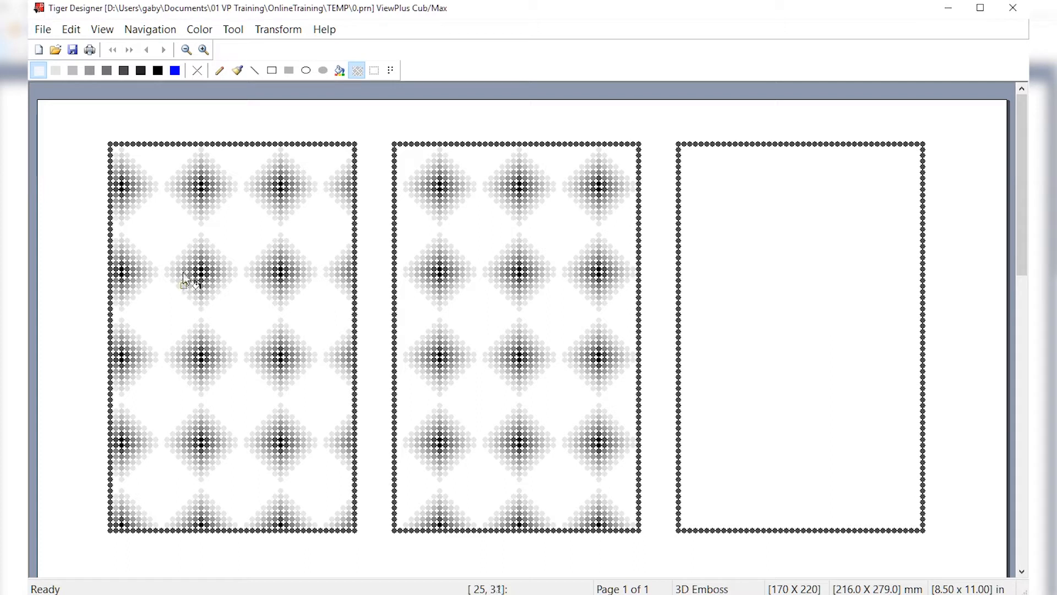
# Step: Examine the cell layouts of Pattern 2, Pattern 3, diag and vert in the Pattern Editor
pyautogui.click(231, 31)
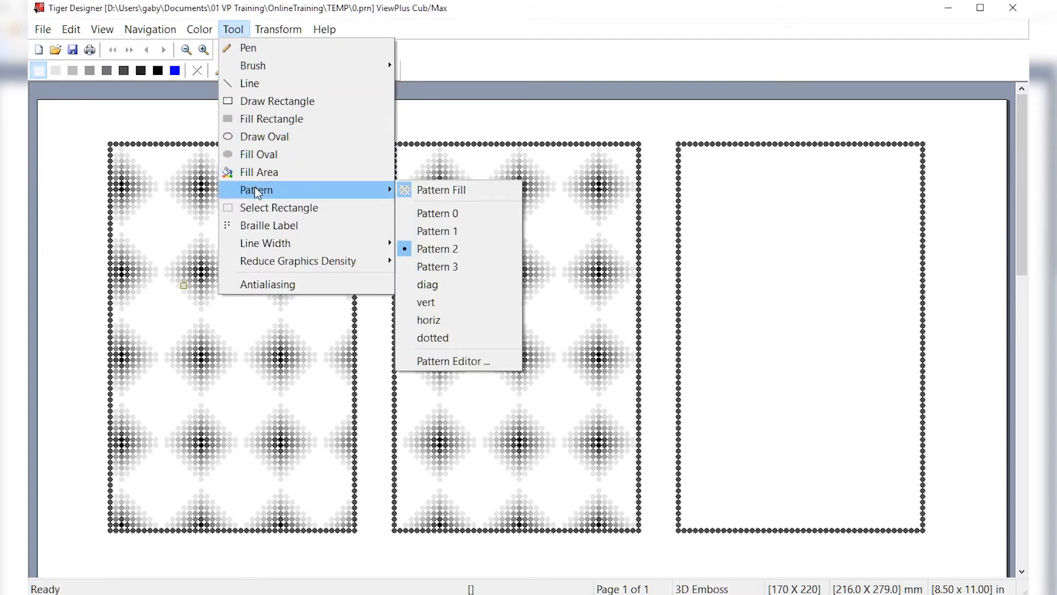
pyautogui.click(447, 363)
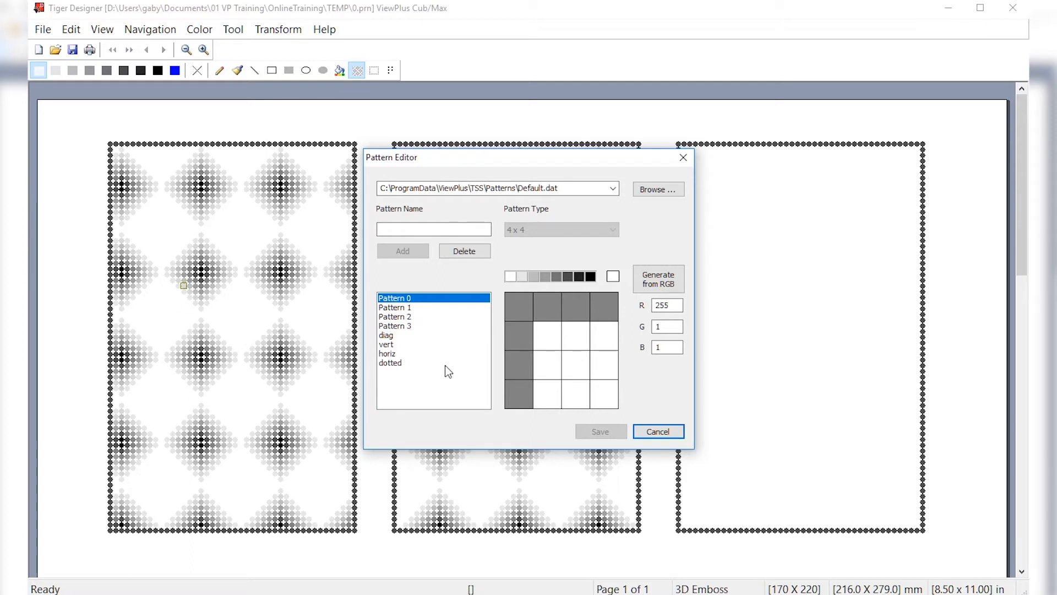
pyautogui.click(412, 317)
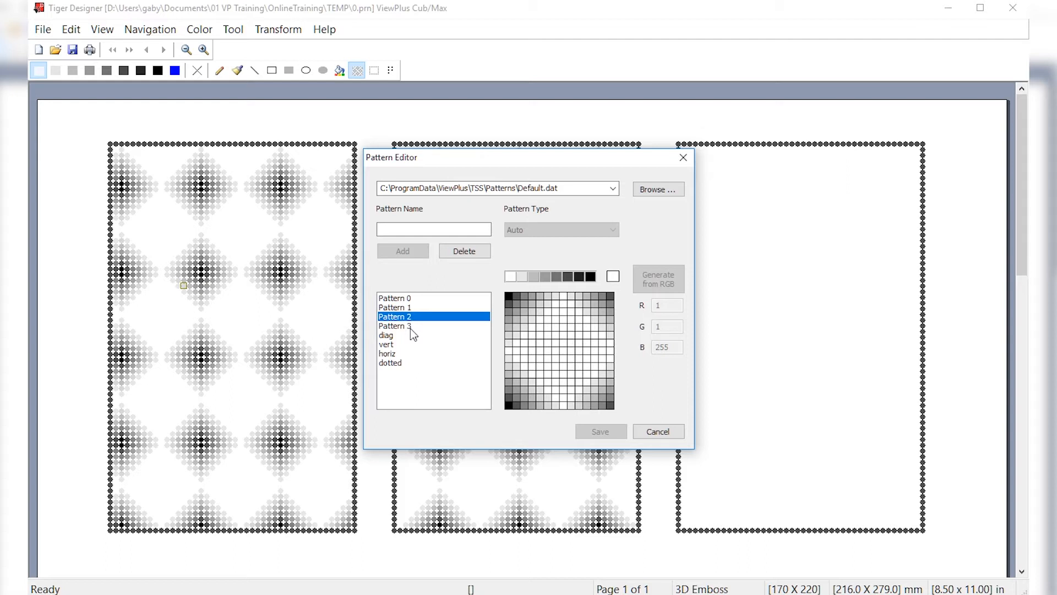
pyautogui.click(411, 328)
pyautogui.click(395, 336)
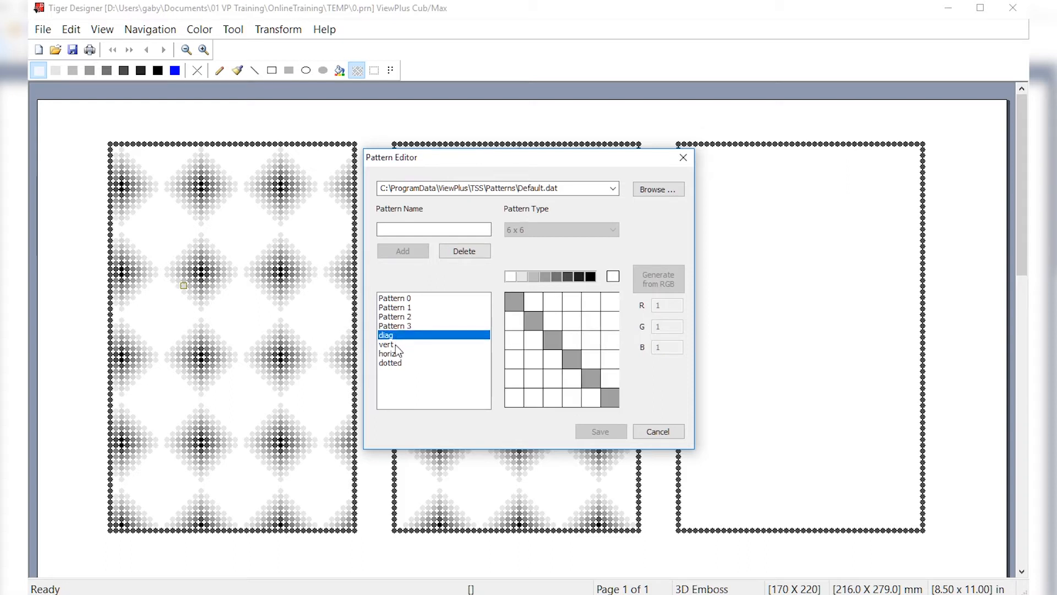
pyautogui.click(395, 344)
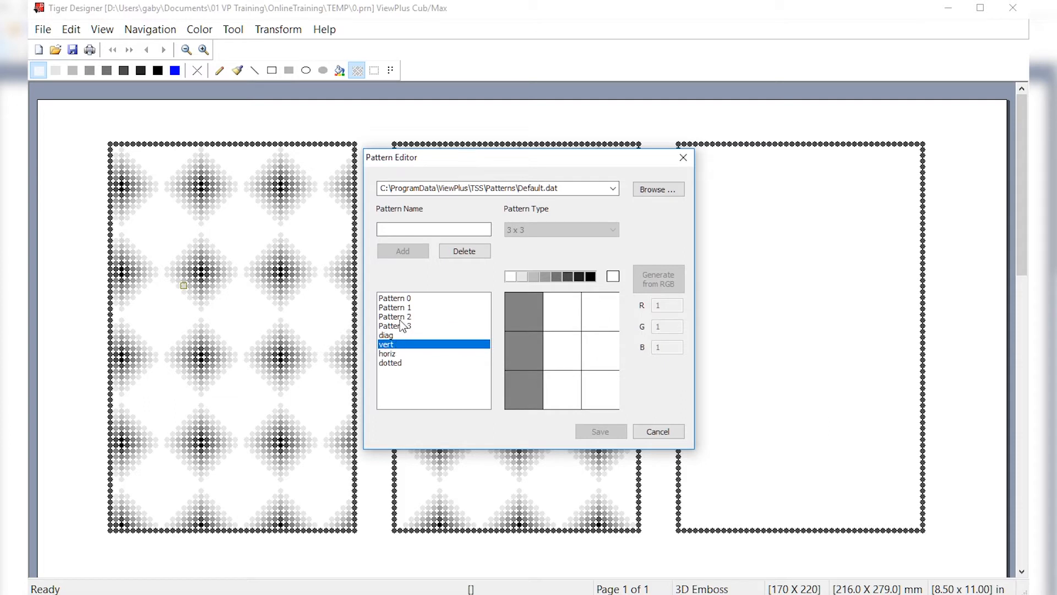
pyautogui.click(402, 319)
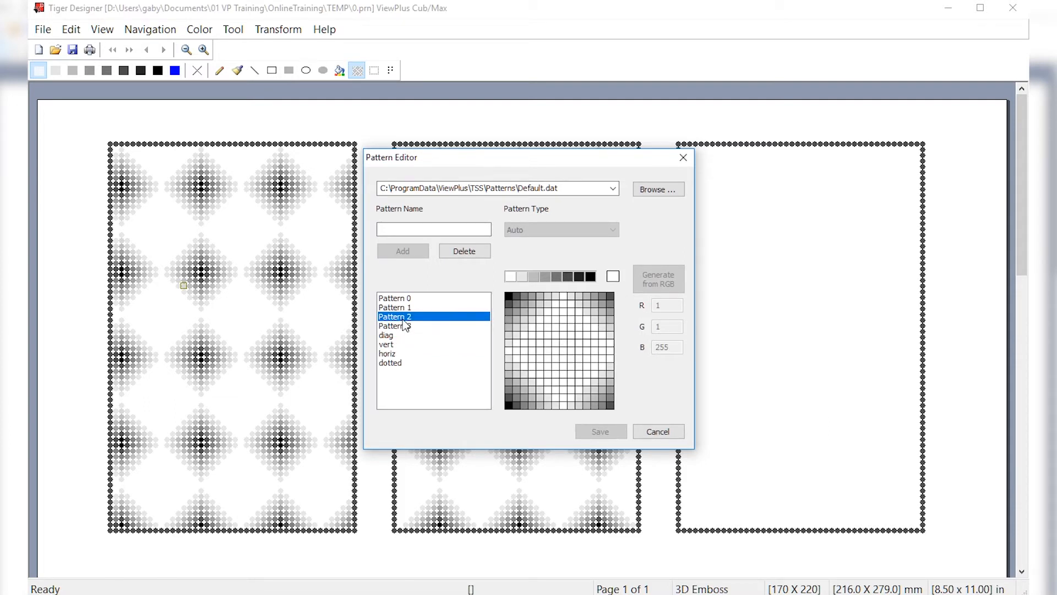
# Step: Add a new pattern named Hello with the 4 x 4 pattern type
pyautogui.click(417, 230)
pyautogui.write('Hello')
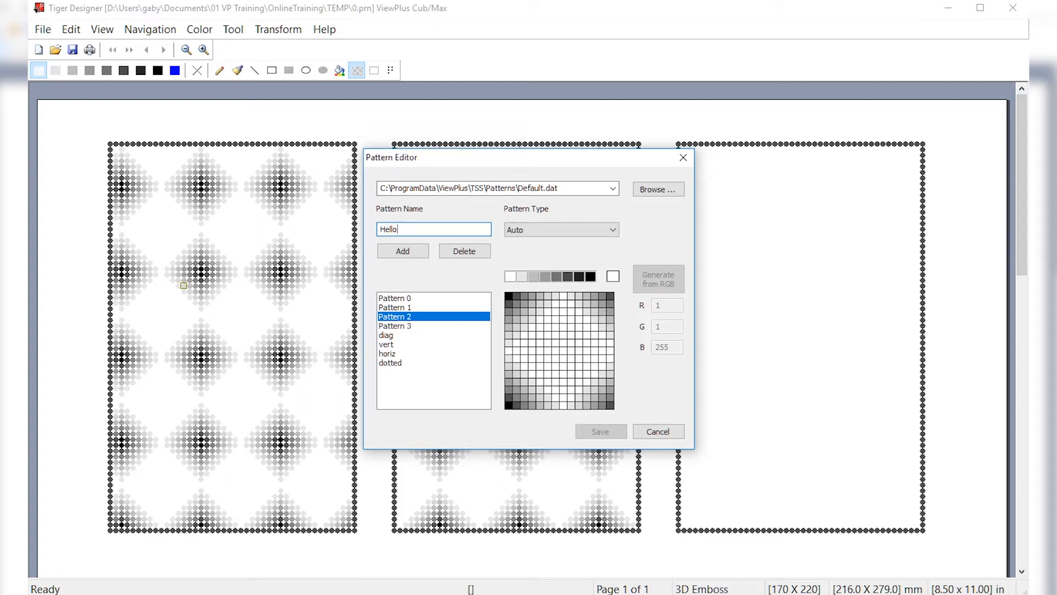
pyautogui.click(521, 230)
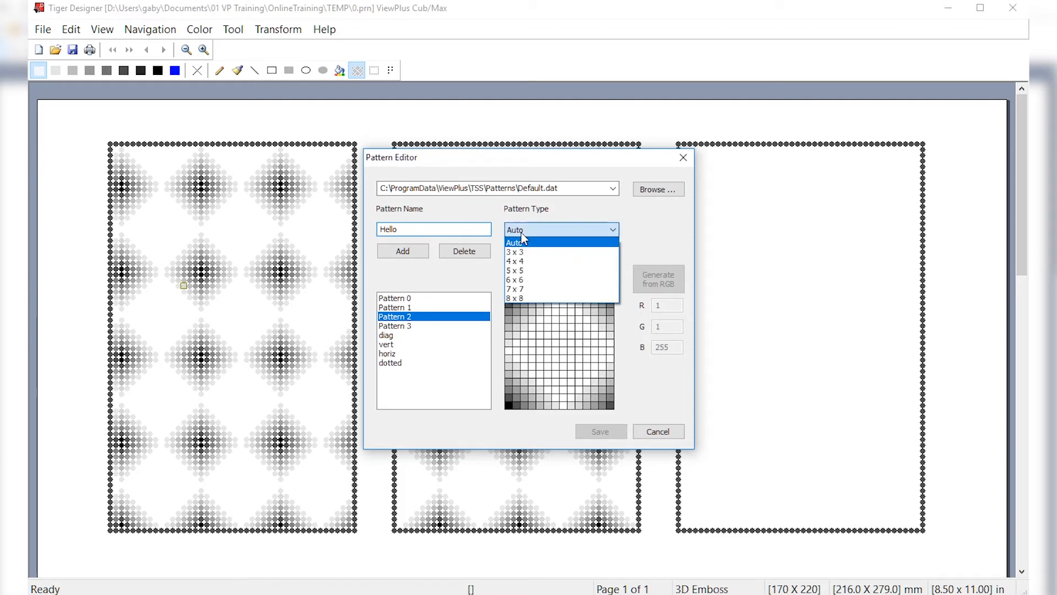
pyautogui.click(524, 263)
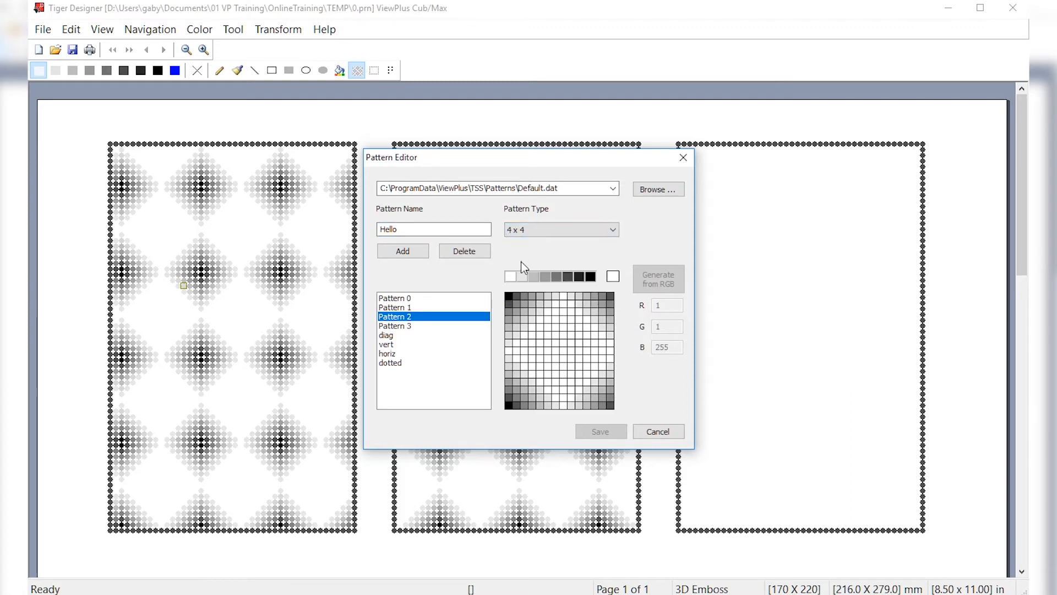
pyautogui.click(412, 256)
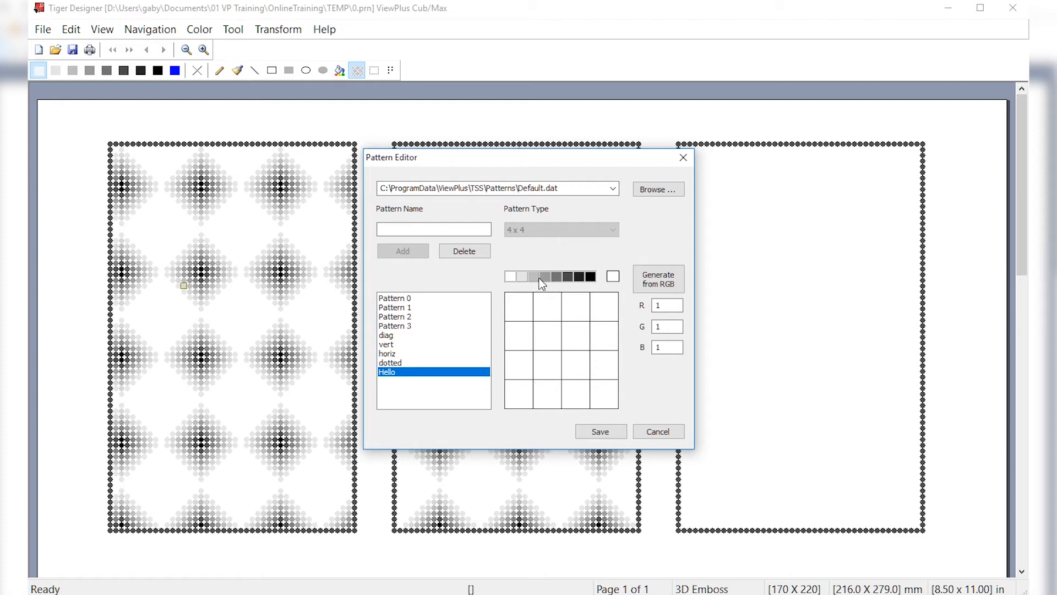
# Step: Paint Hello's second-row, second-column cell dark grey and its four adjacent cells the lightest grey, and save the pattern
pyautogui.click(569, 277)
pyautogui.click(546, 348)
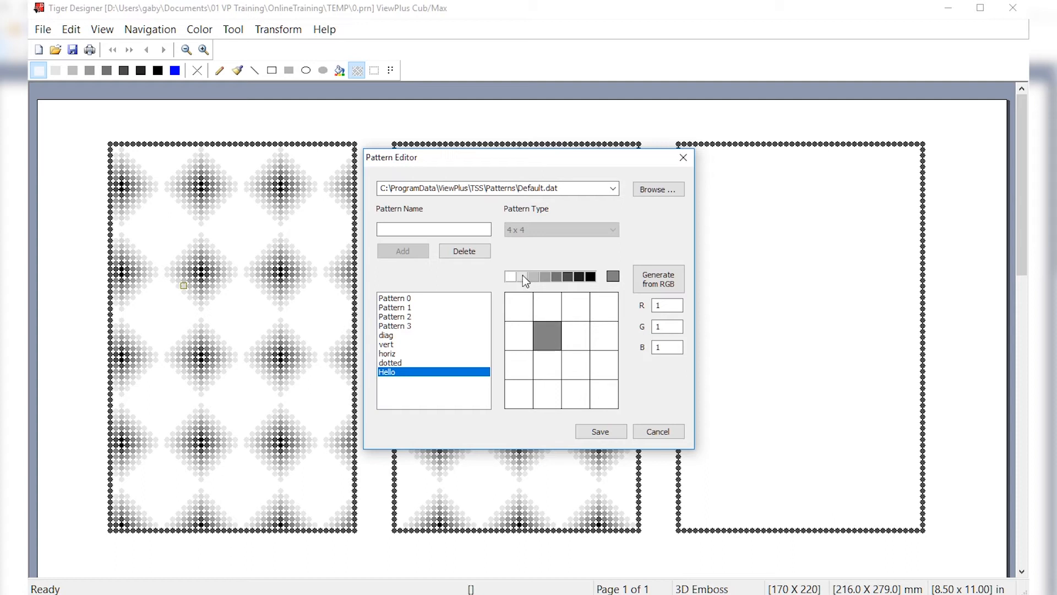
pyautogui.click(522, 276)
pyautogui.click(519, 336)
pyautogui.click(555, 302)
pyautogui.click(576, 336)
pyautogui.click(556, 363)
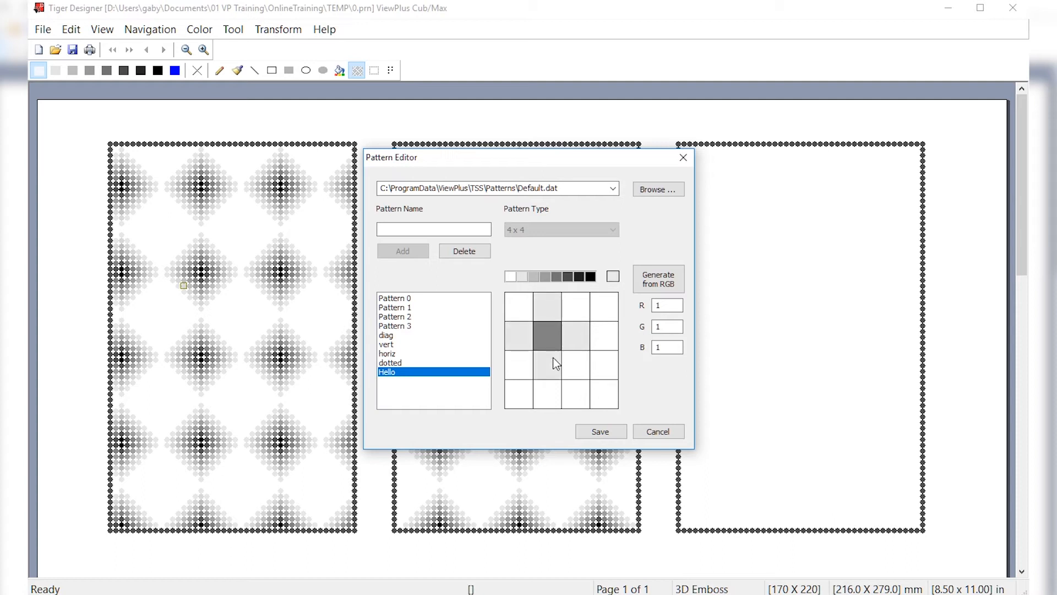
pyautogui.click(597, 431)
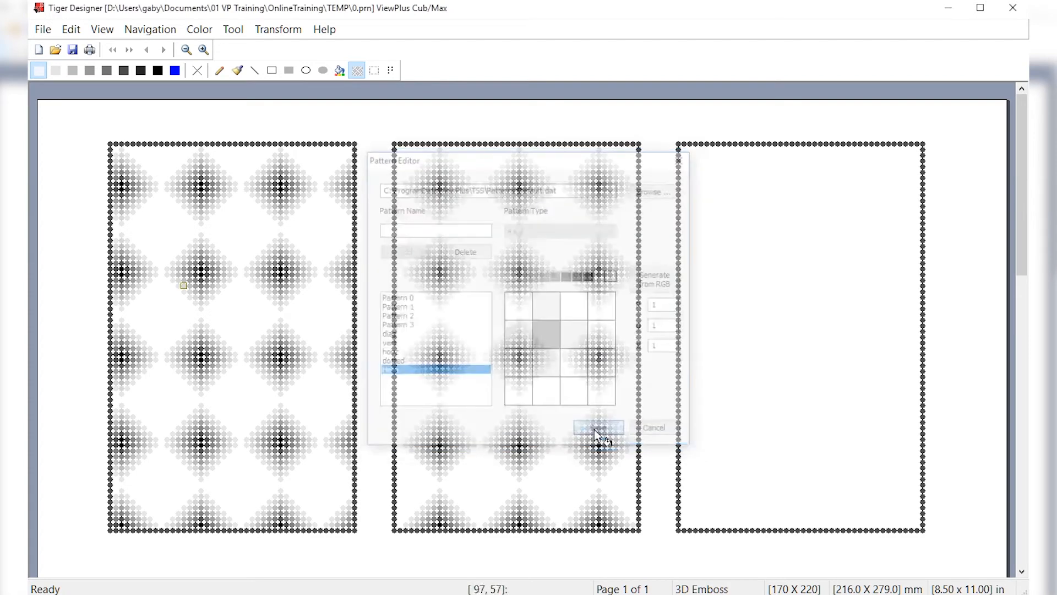
# Step: Fill the empty third rectangle with the Hello pattern
pyautogui.click(233, 29)
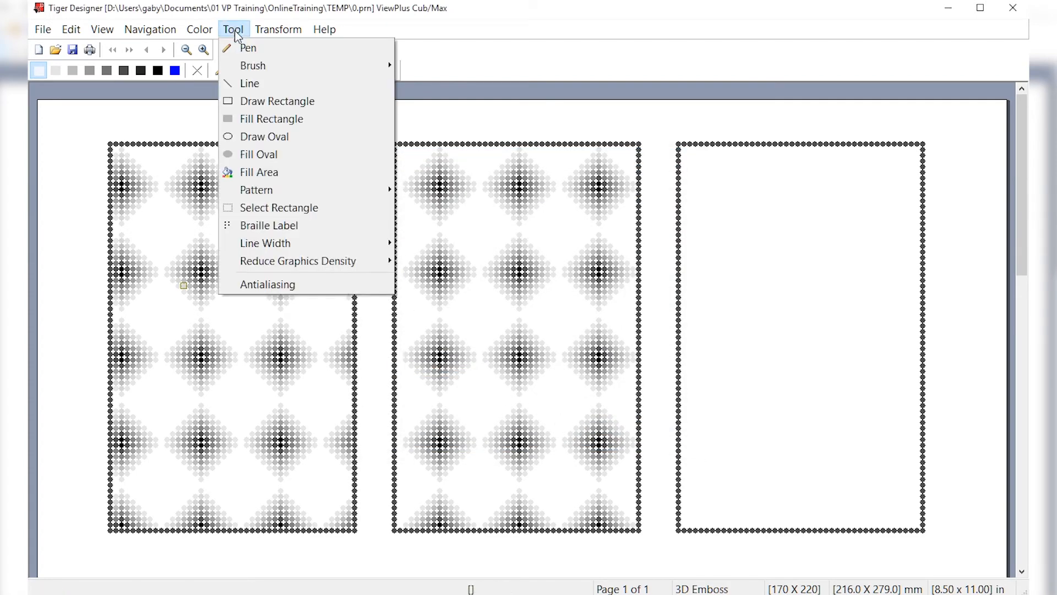
pyautogui.moveTo(262, 192)
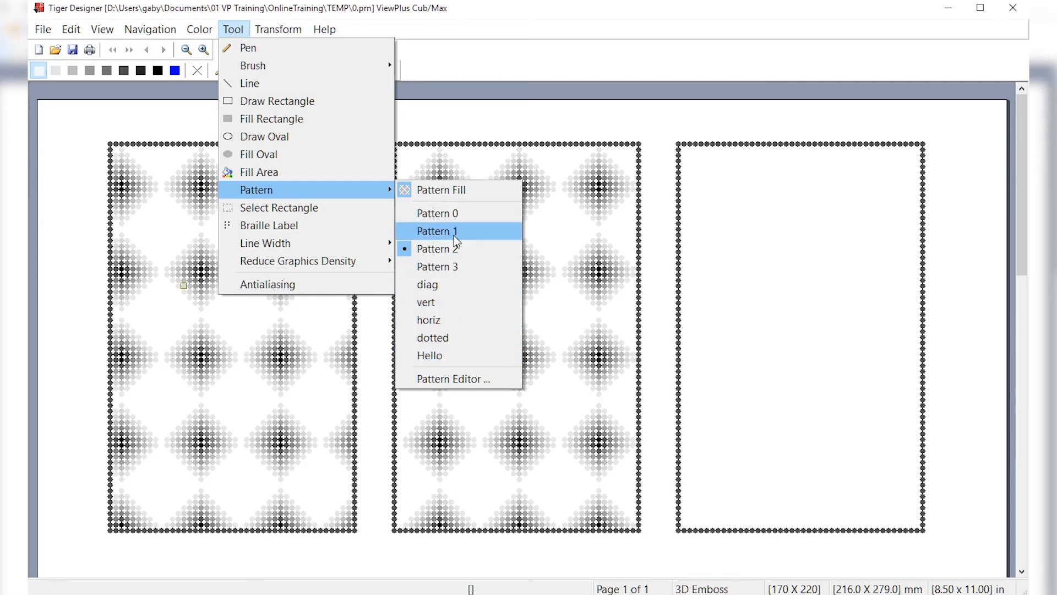
pyautogui.click(471, 357)
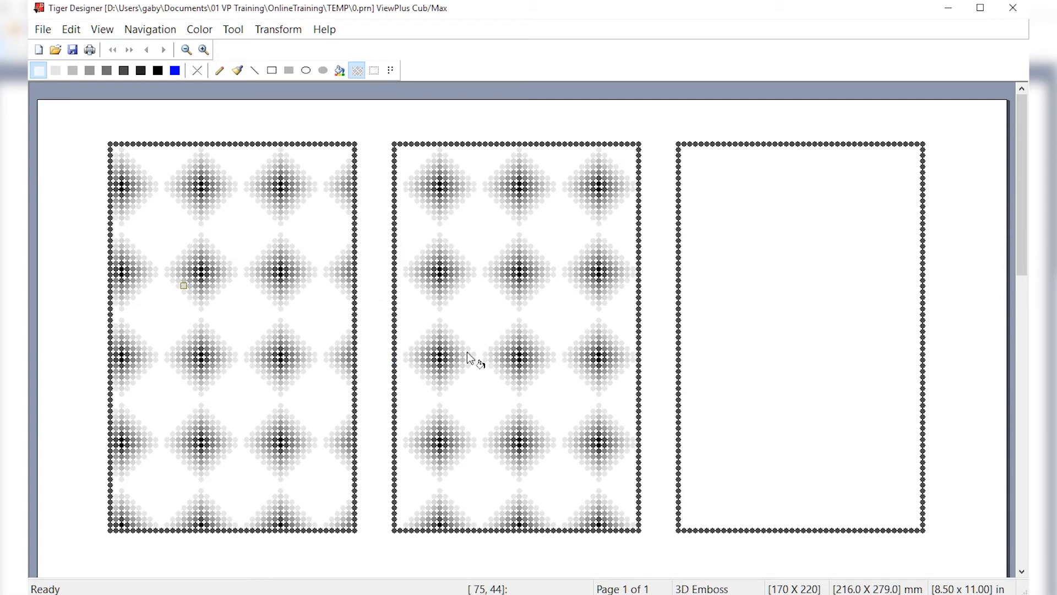
pyautogui.click(752, 337)
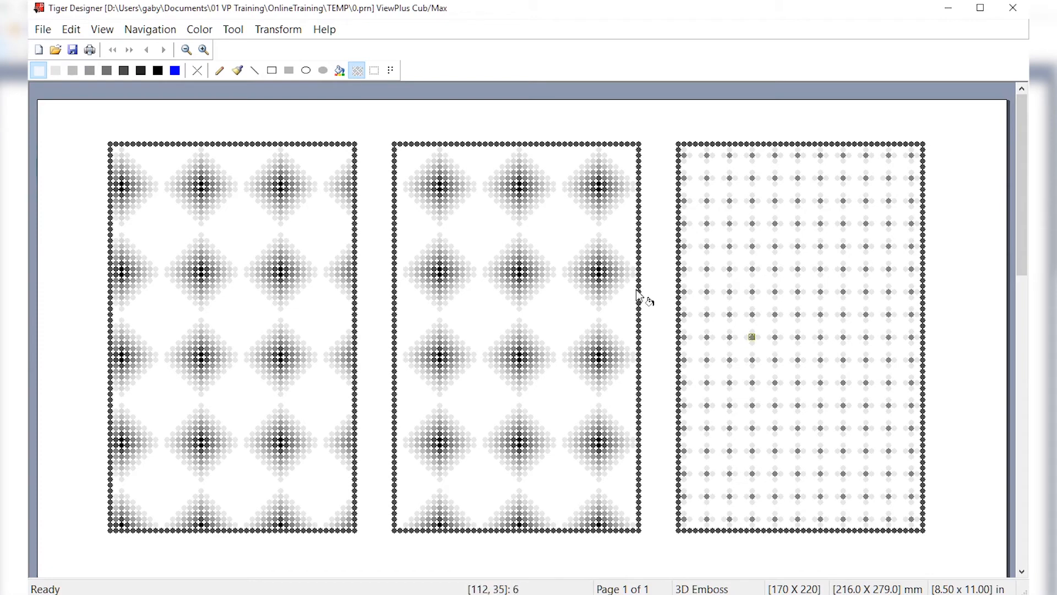
# Step: Edit the Hello pattern by painting the third and fourth cells of its main diagonal dark grey, and save it
pyautogui.click(233, 30)
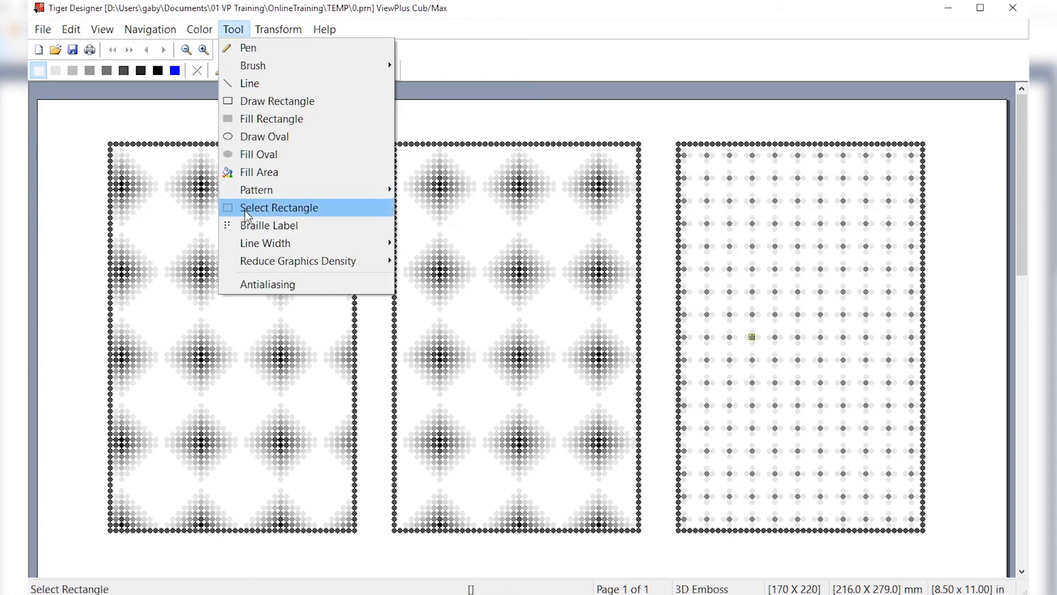
pyautogui.moveTo(330, 190)
pyautogui.click(451, 373)
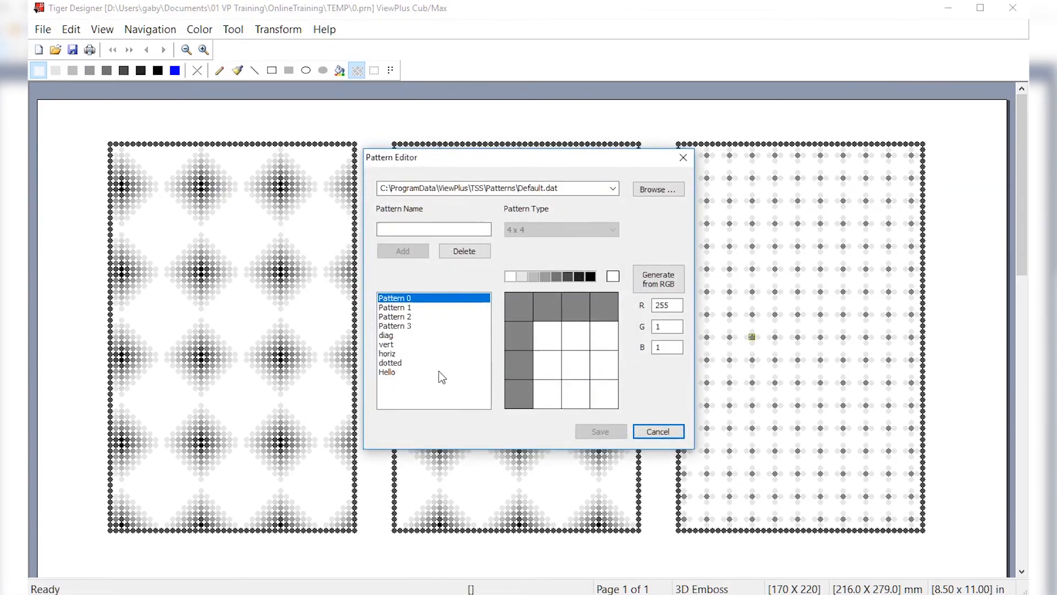
pyautogui.click(392, 373)
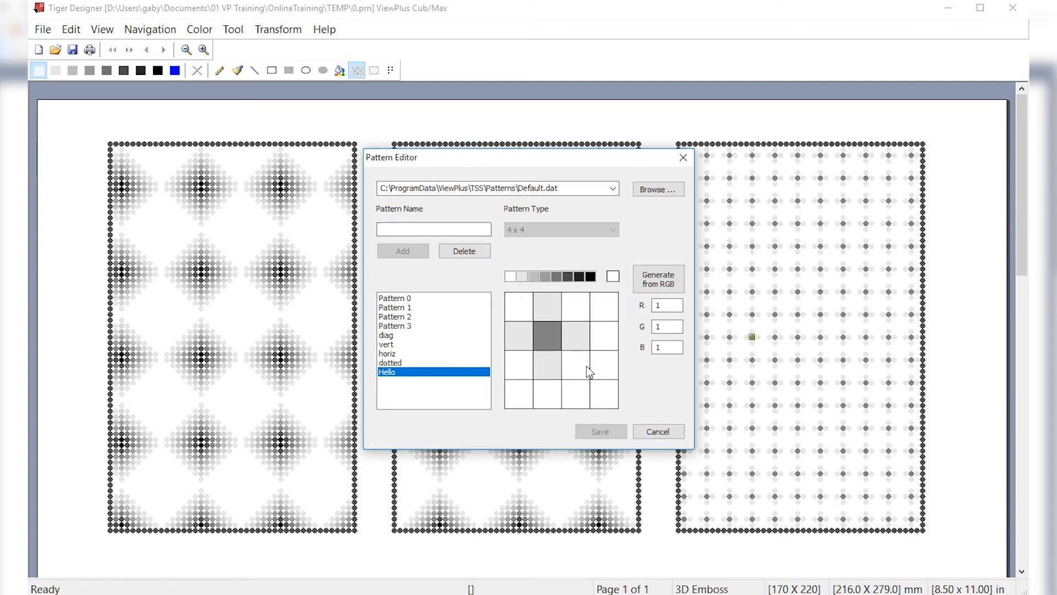
pyautogui.click(567, 281)
pyautogui.click(570, 358)
pyautogui.click(602, 397)
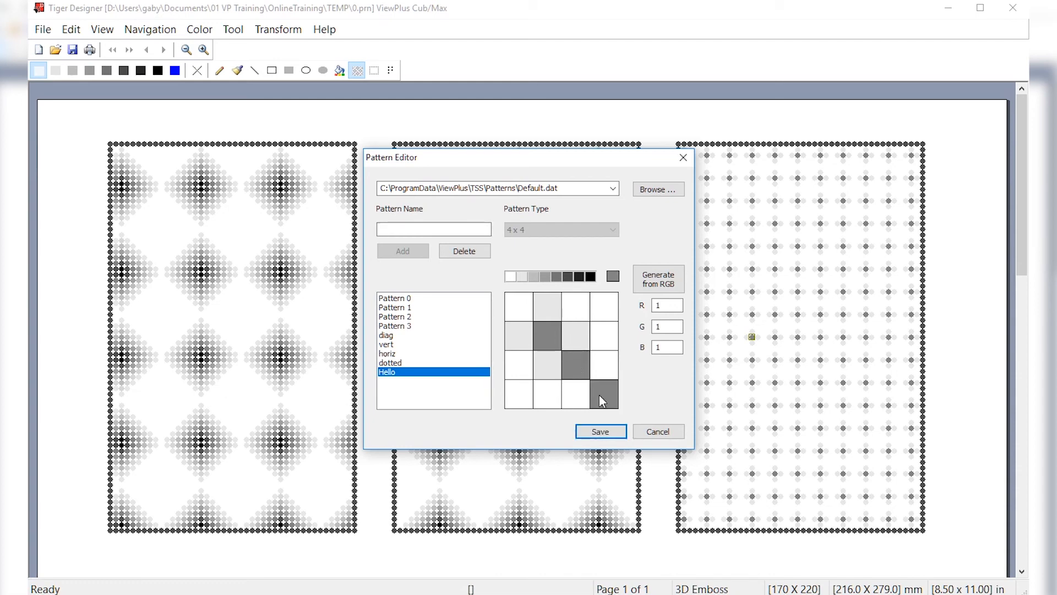
pyautogui.click(602, 432)
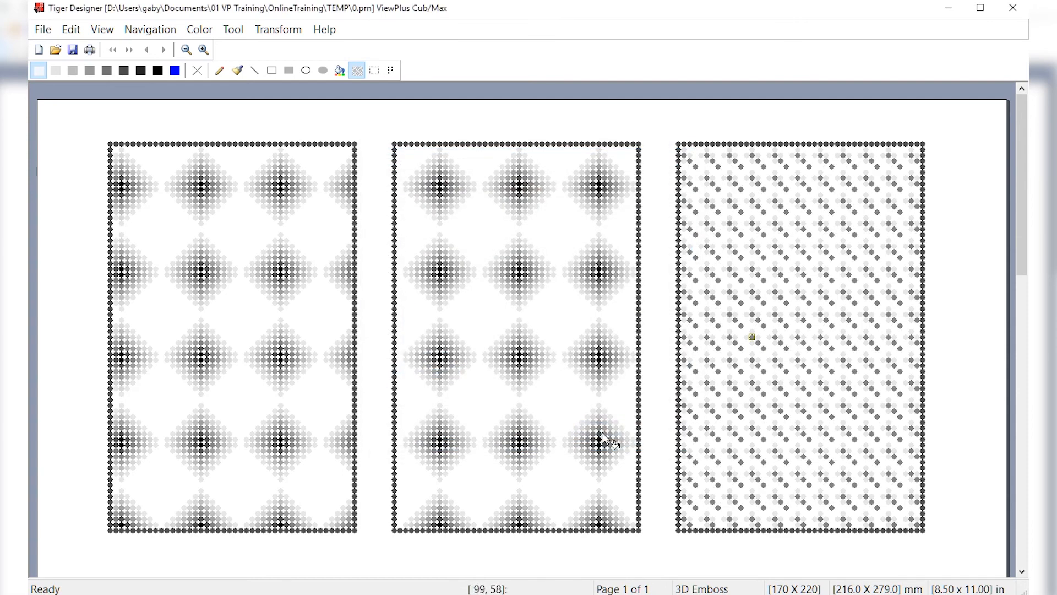